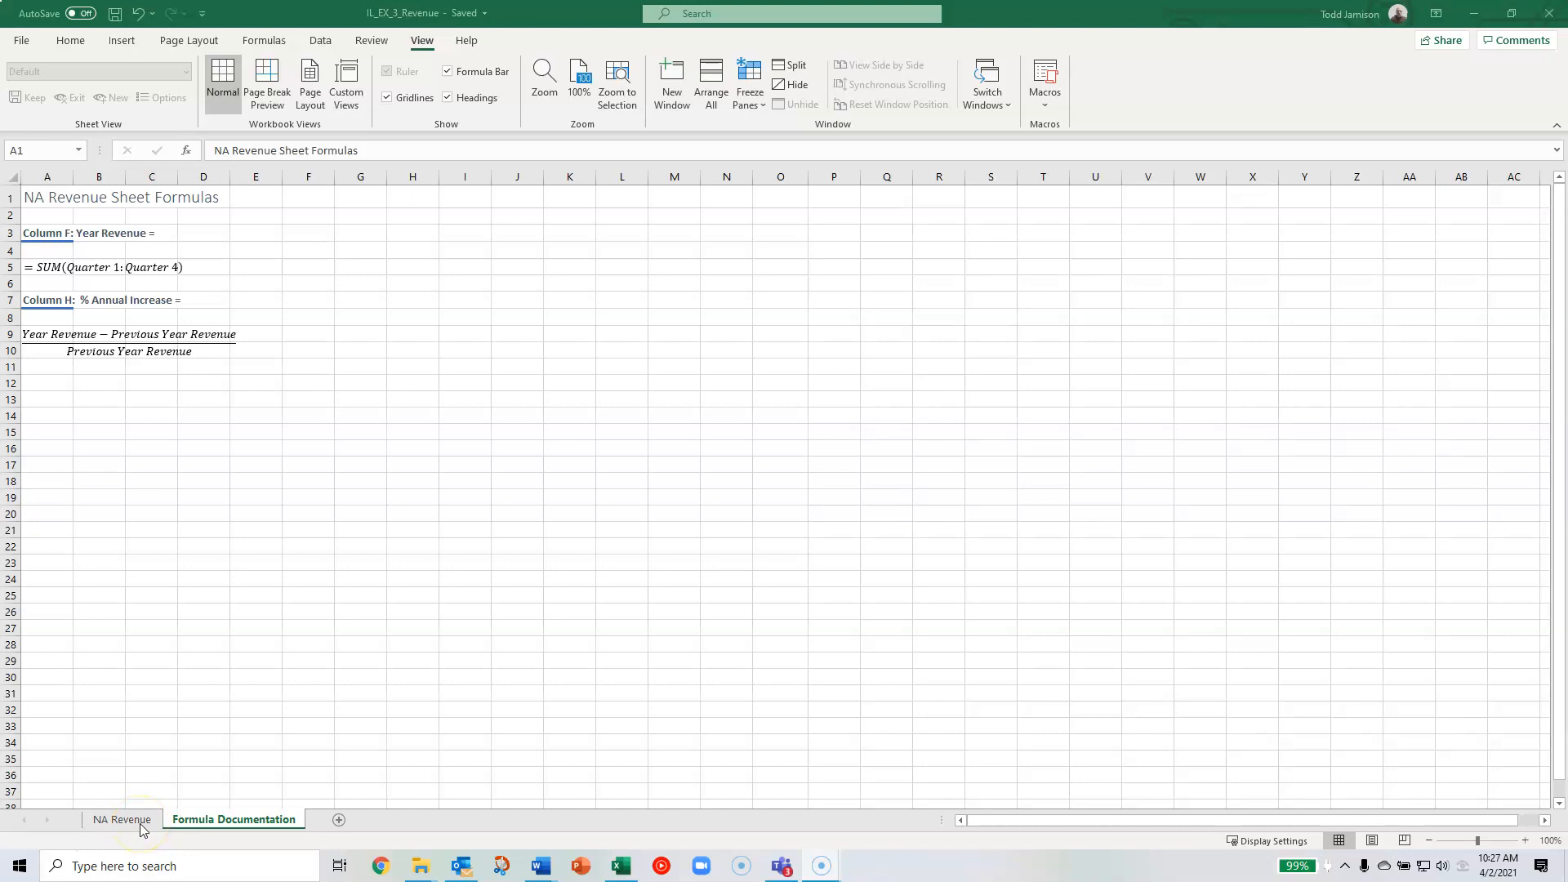
- Compare the NA Revenue sheet with the formulas described on the Formula Documentation sheet, ending on NA Revenue
ctrl+click(139, 824)
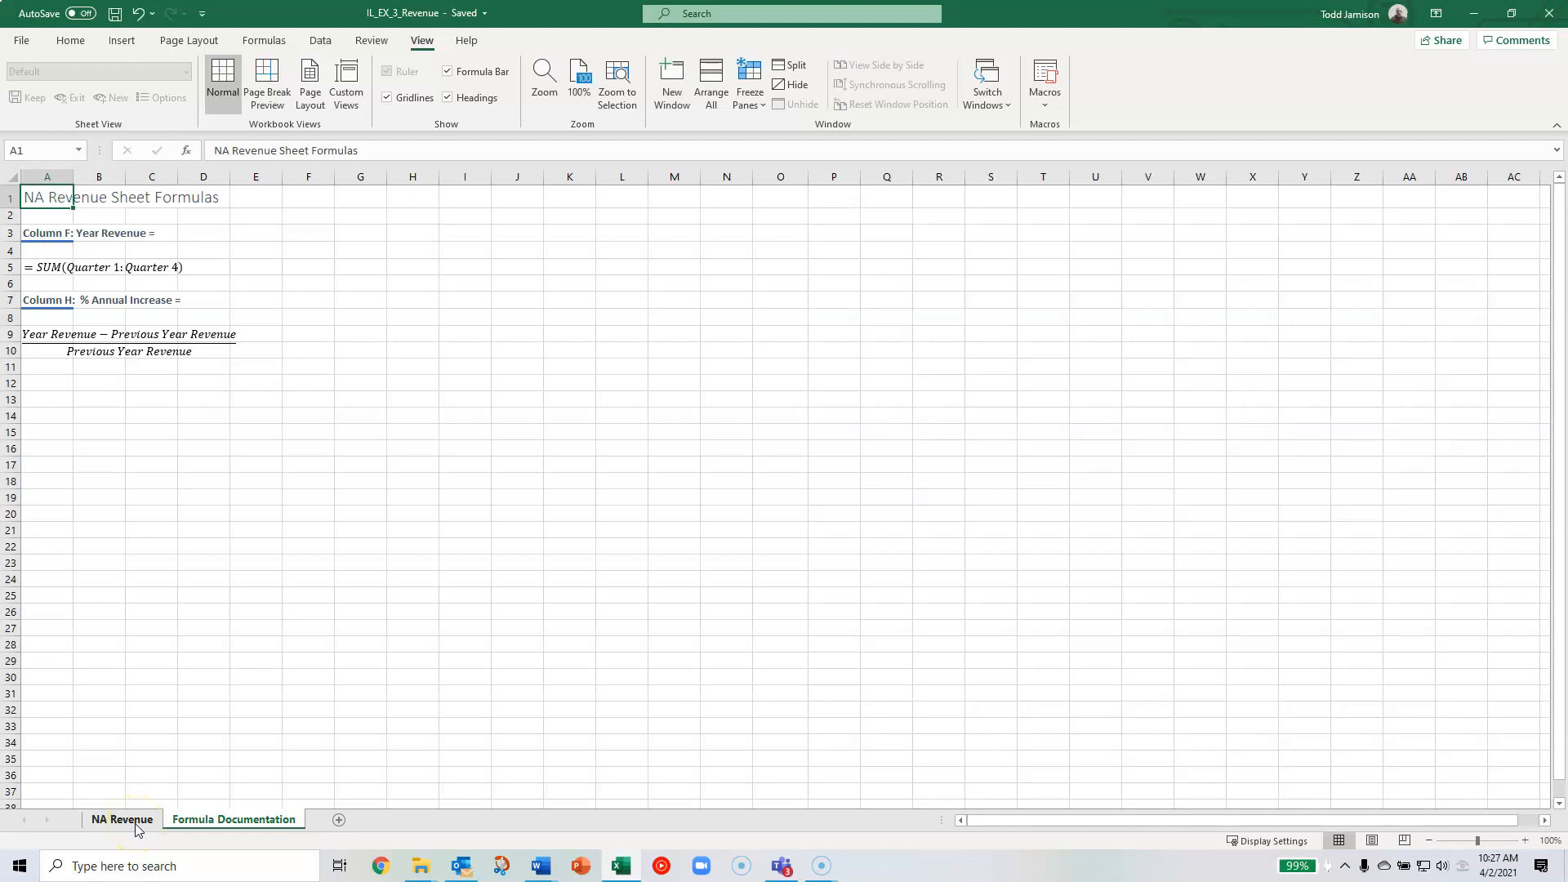
click(136, 824)
click(199, 824)
click(116, 823)
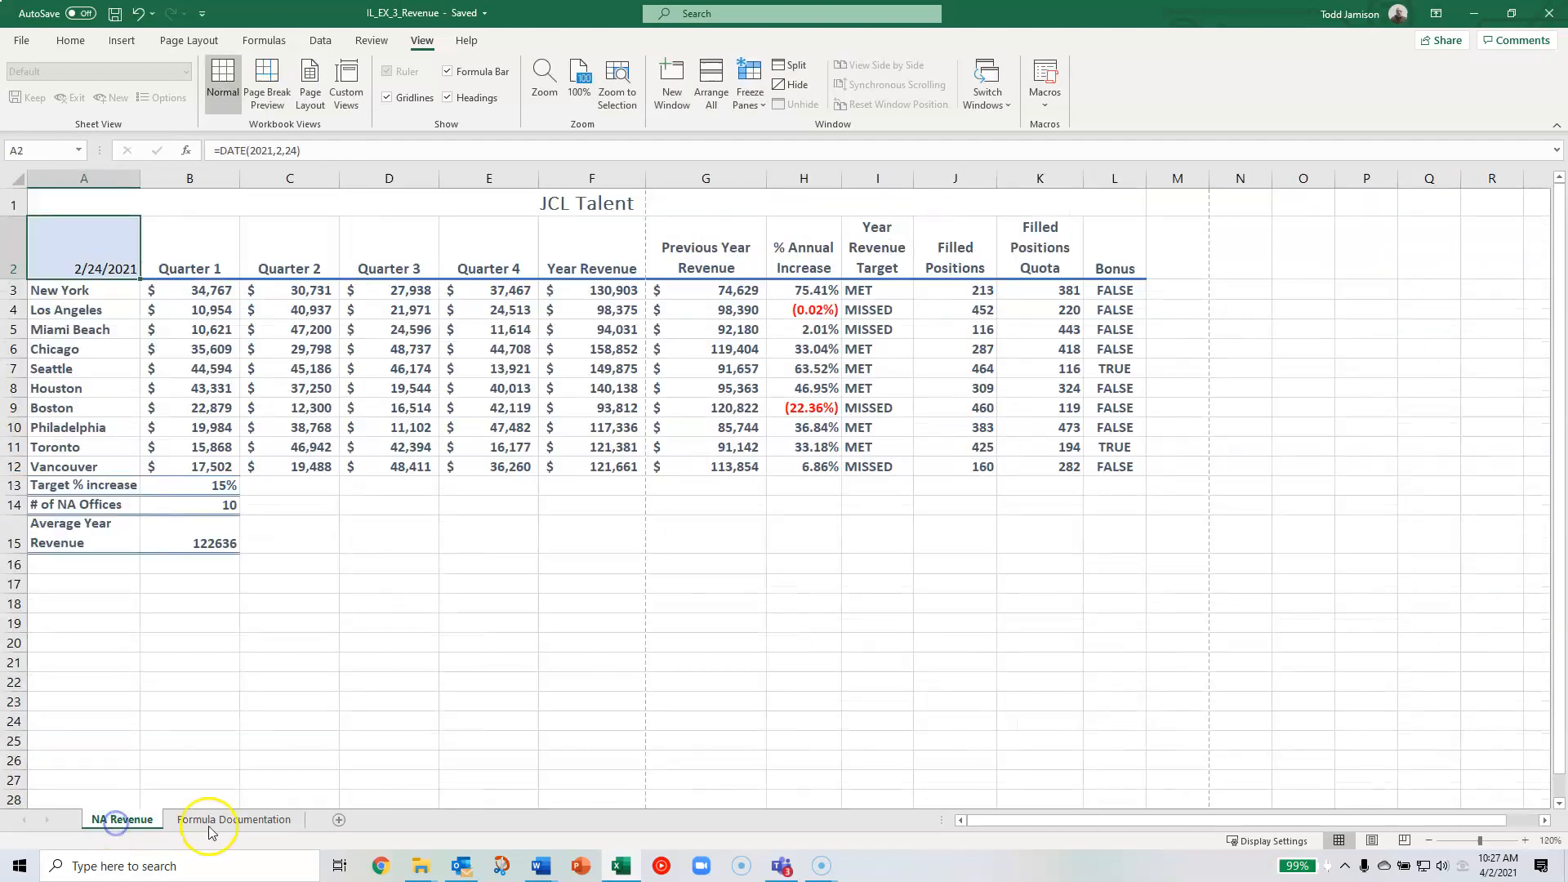
click(230, 822)
ctrl+click(131, 820)
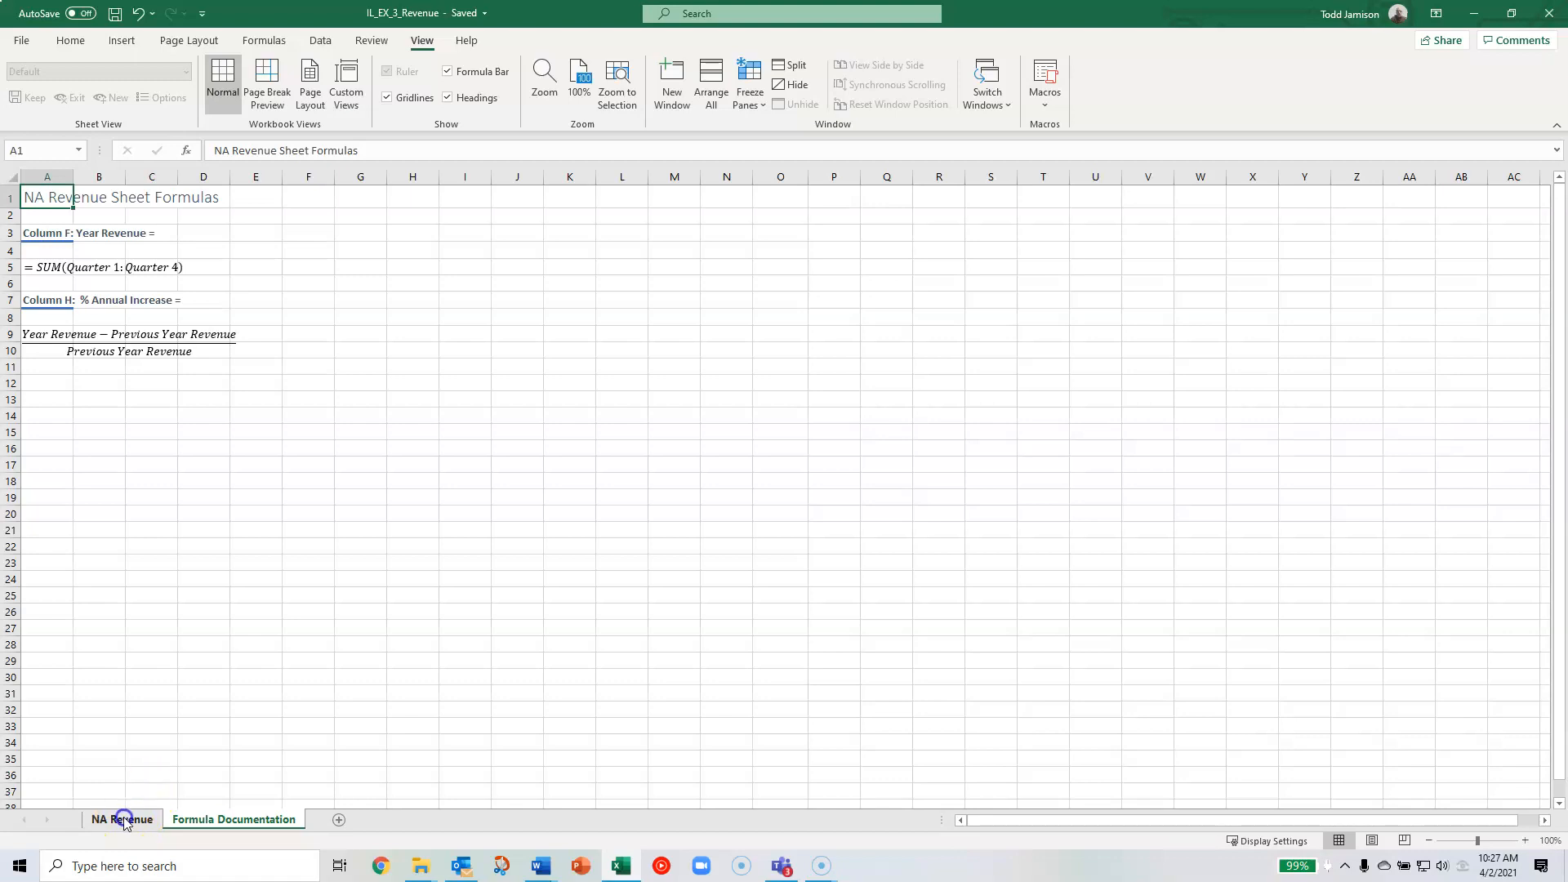
click(125, 821)
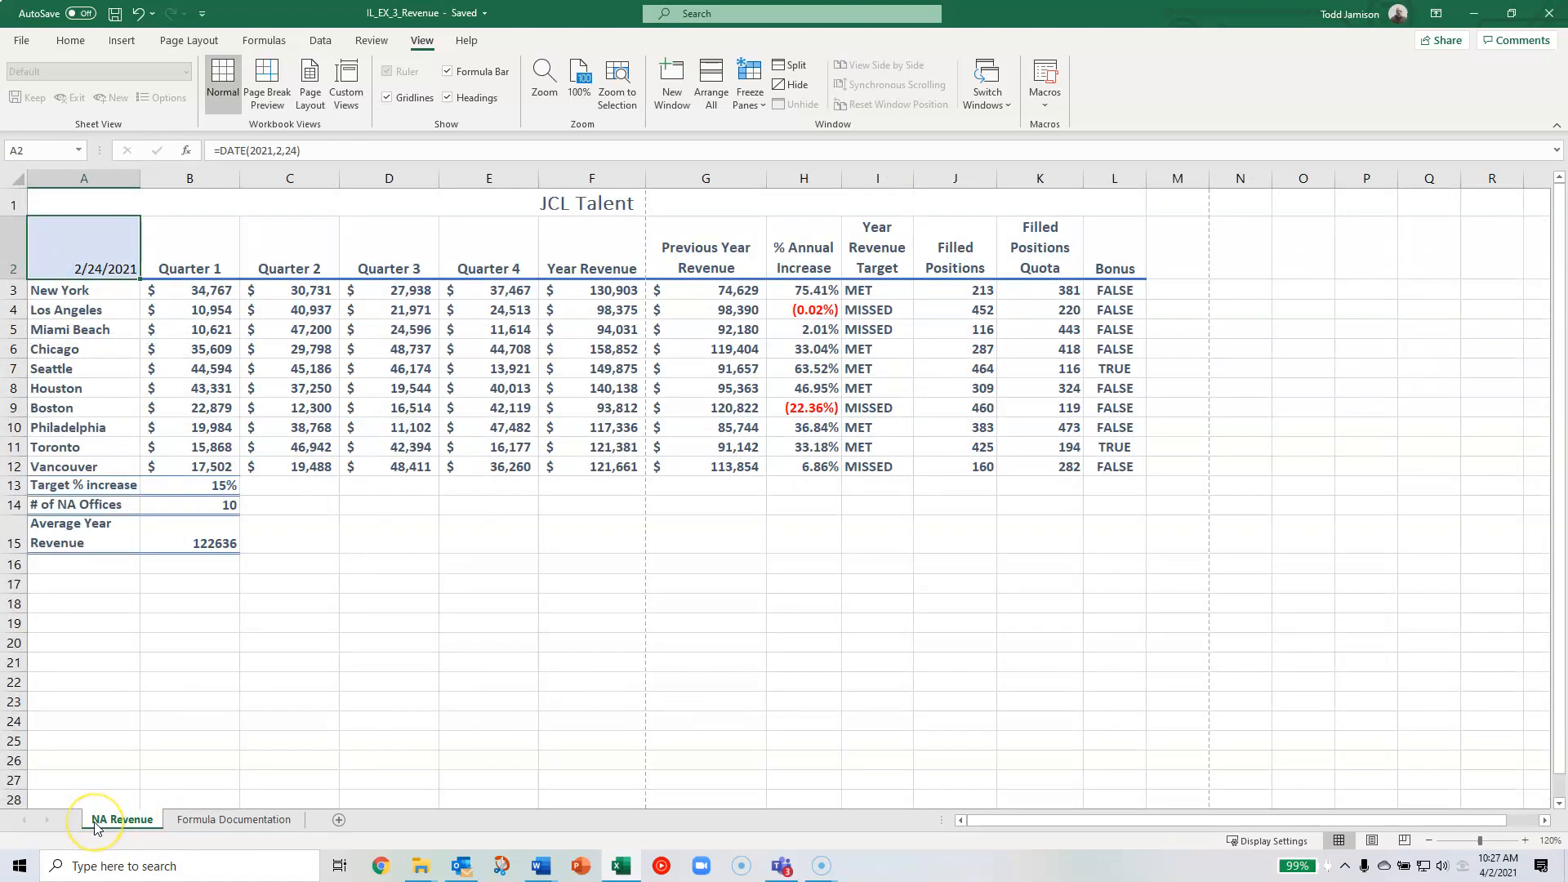
click(201, 826)
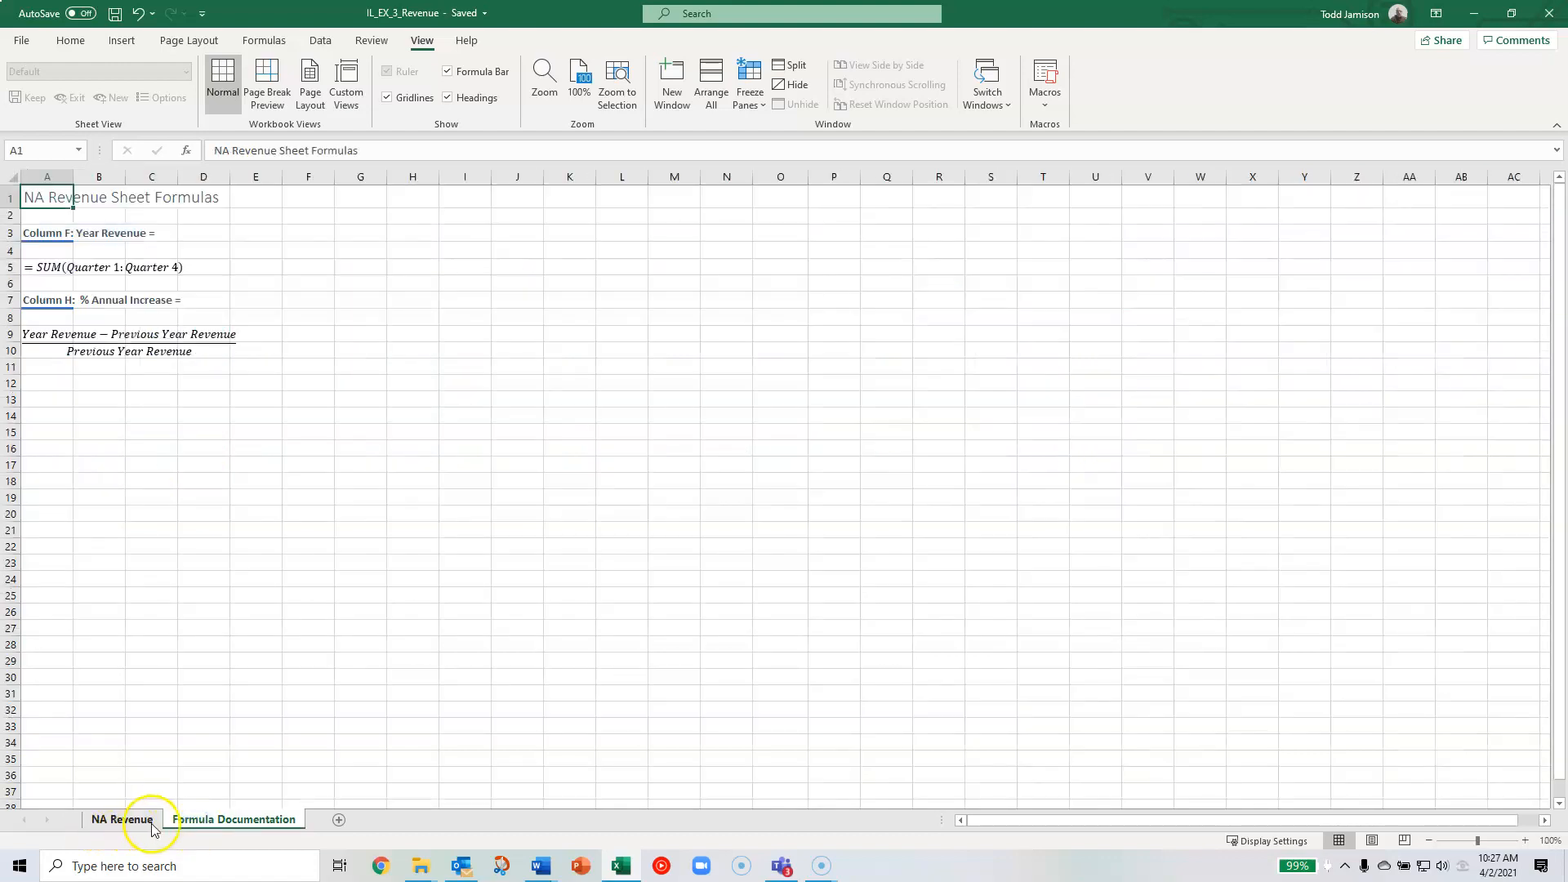
ctrl+click(146, 824)
ctrl+click(153, 827)
click(225, 828)
click(131, 818)
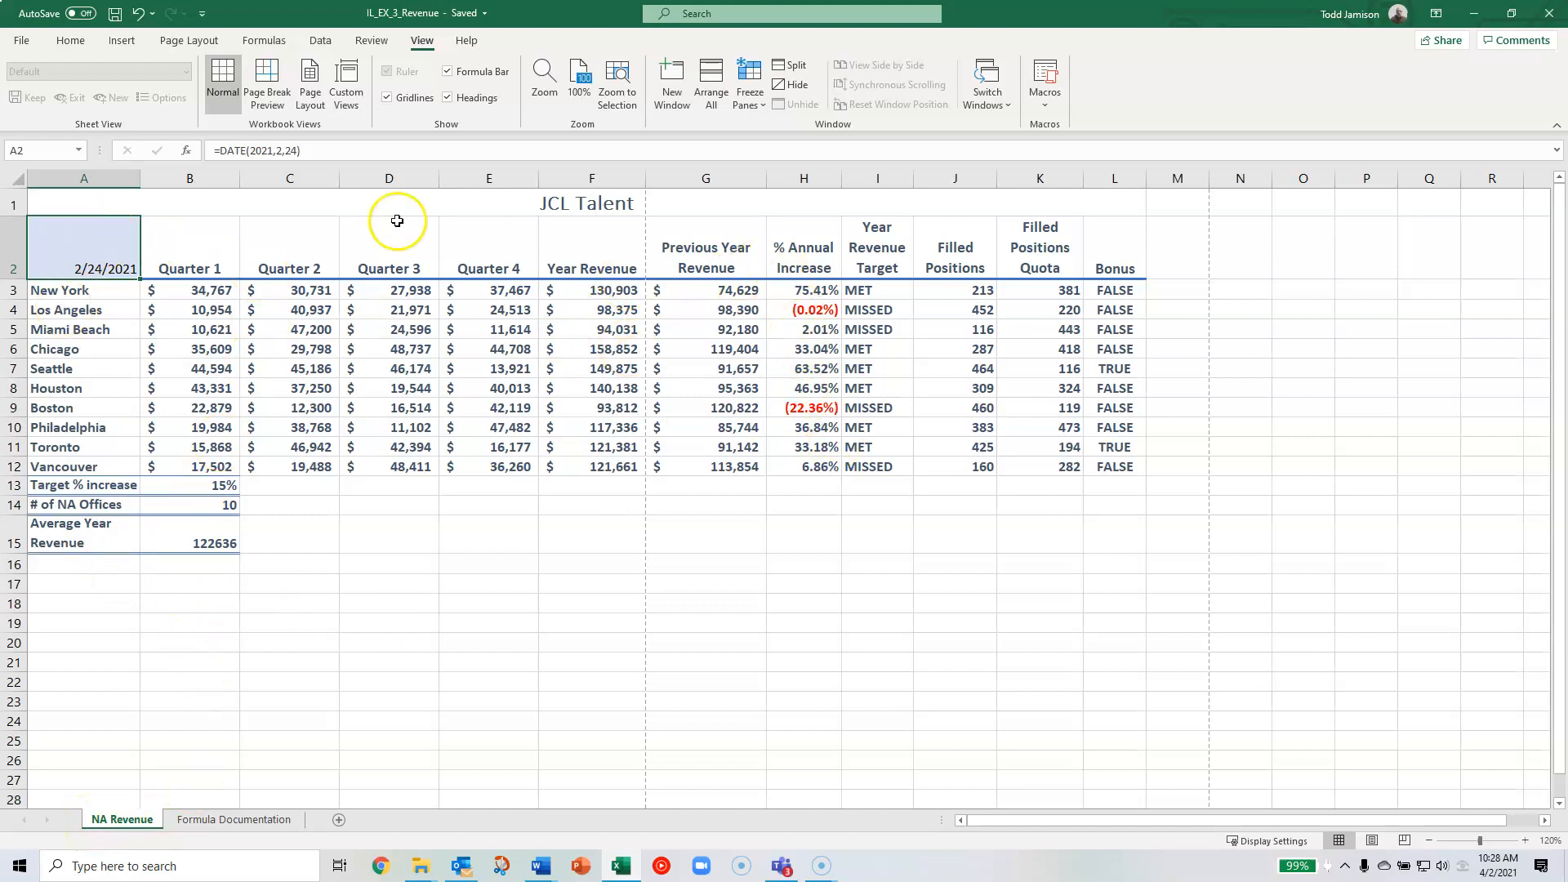
click(270, 543)
click(166, 567)
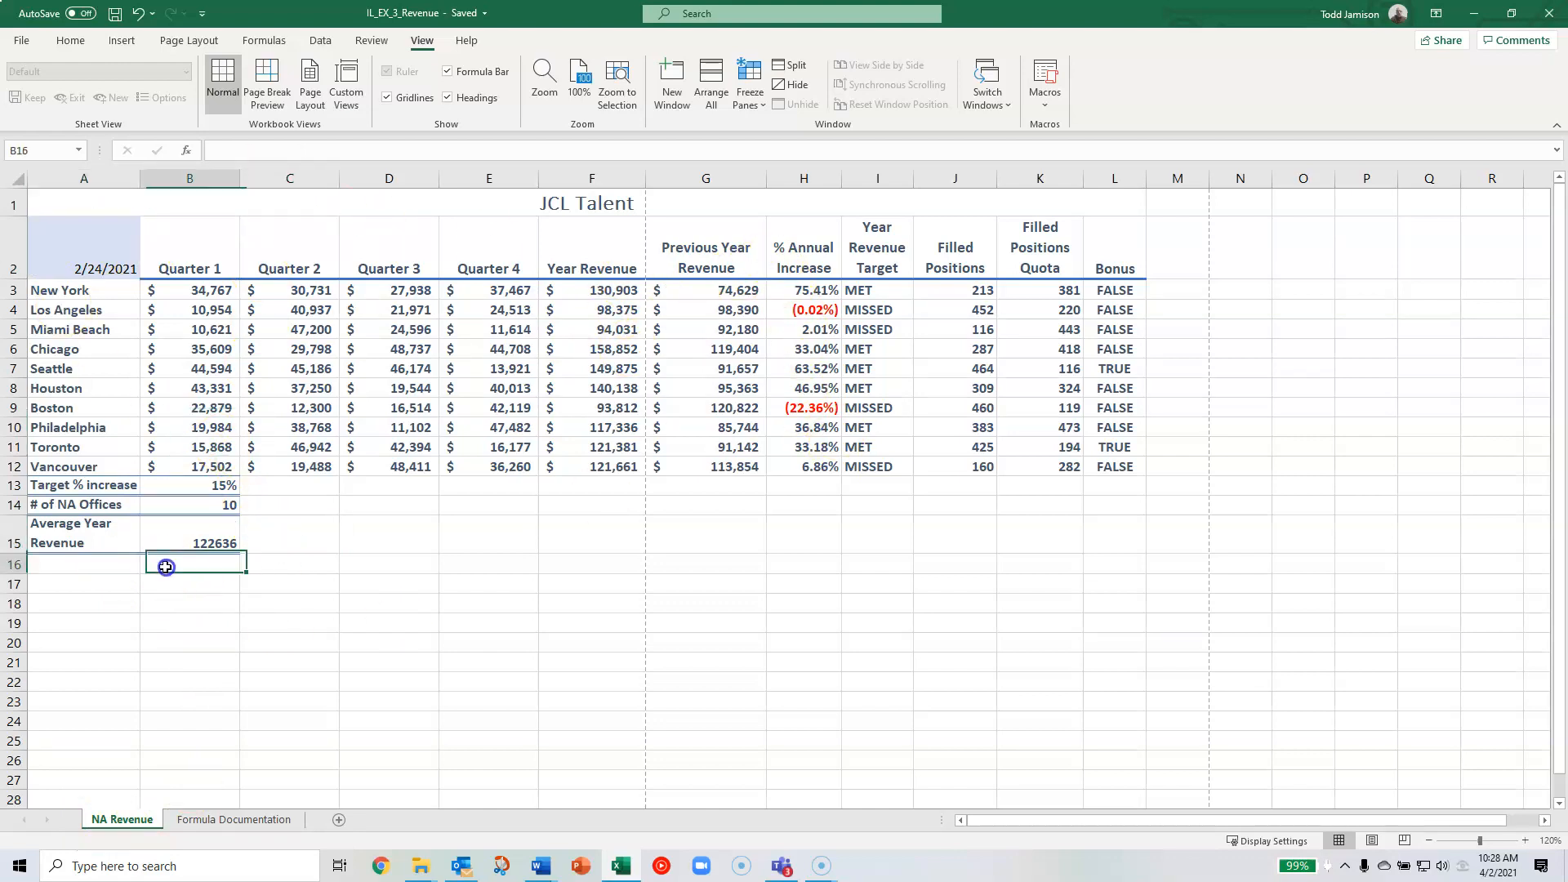
click(76, 561)
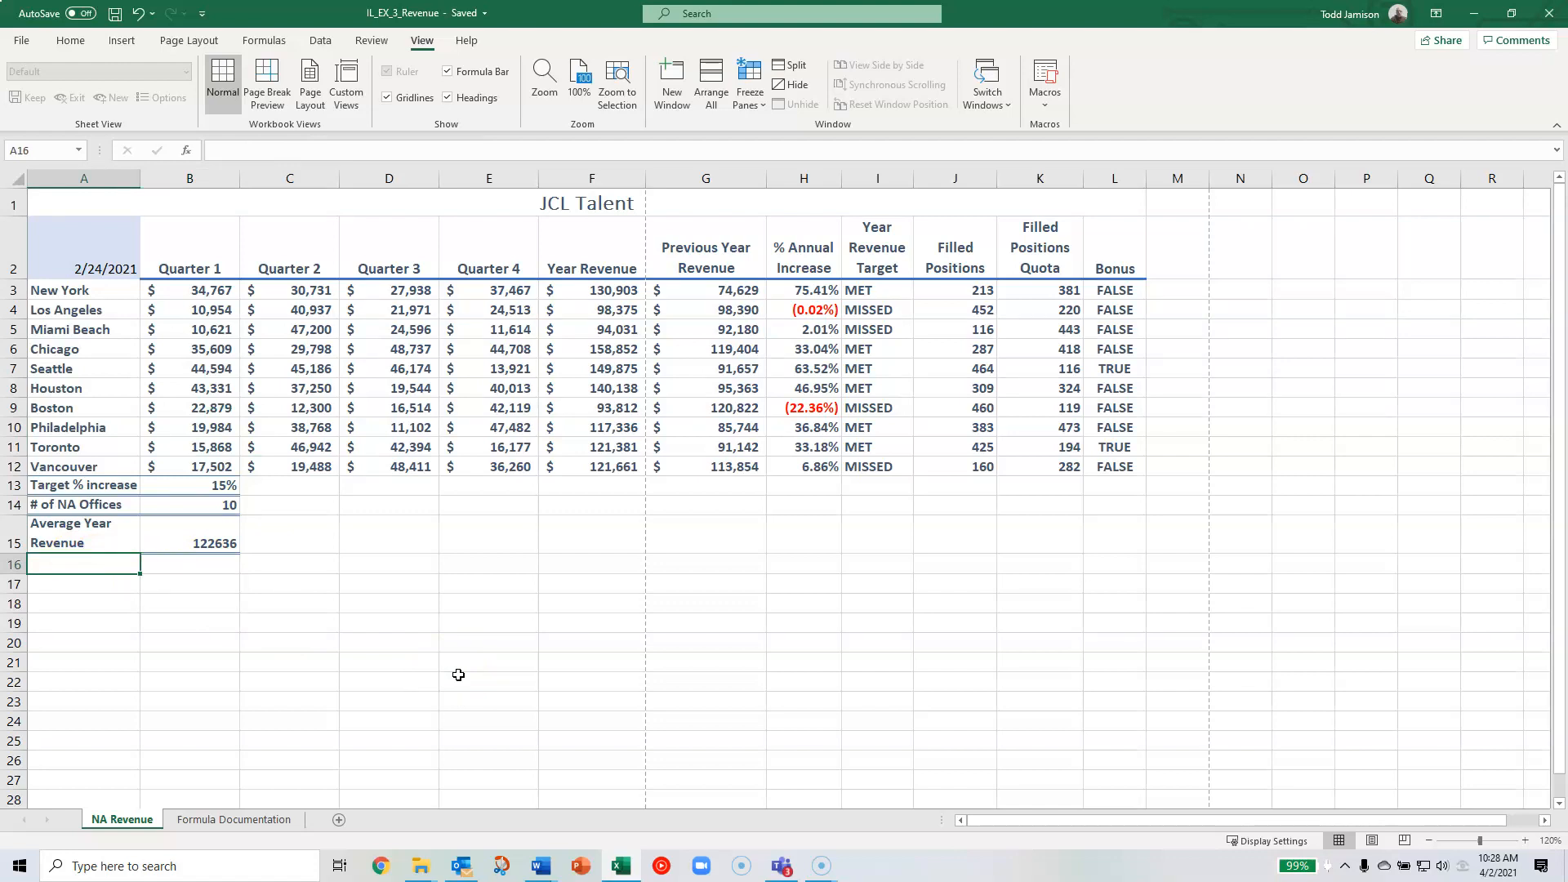
- Set the workbook calculation mode to Manual in the Excel formula options
click(22, 41)
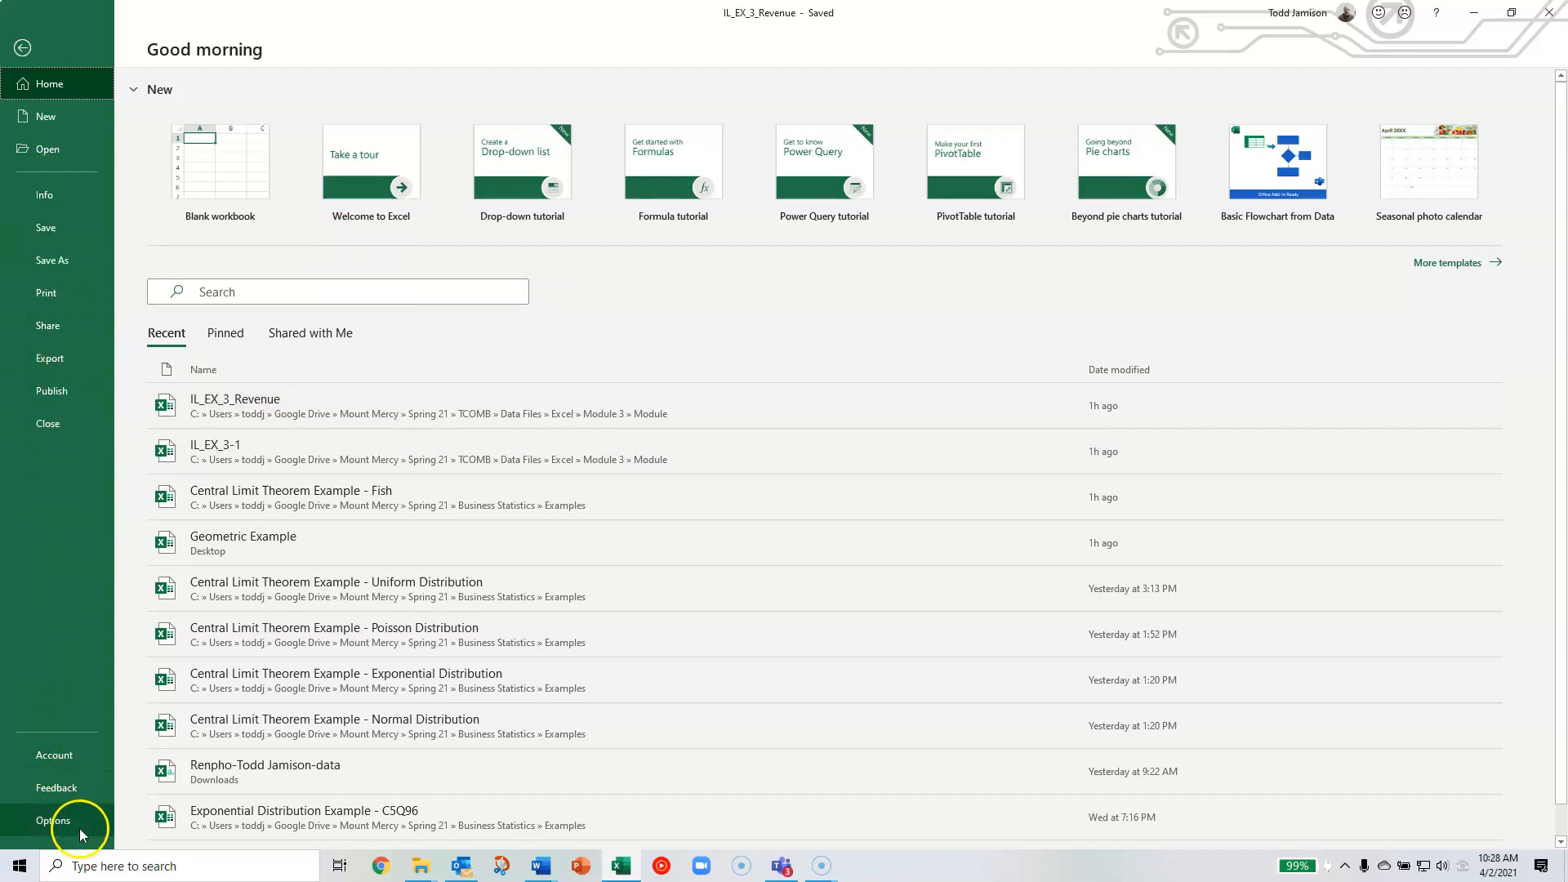
key(Escape)
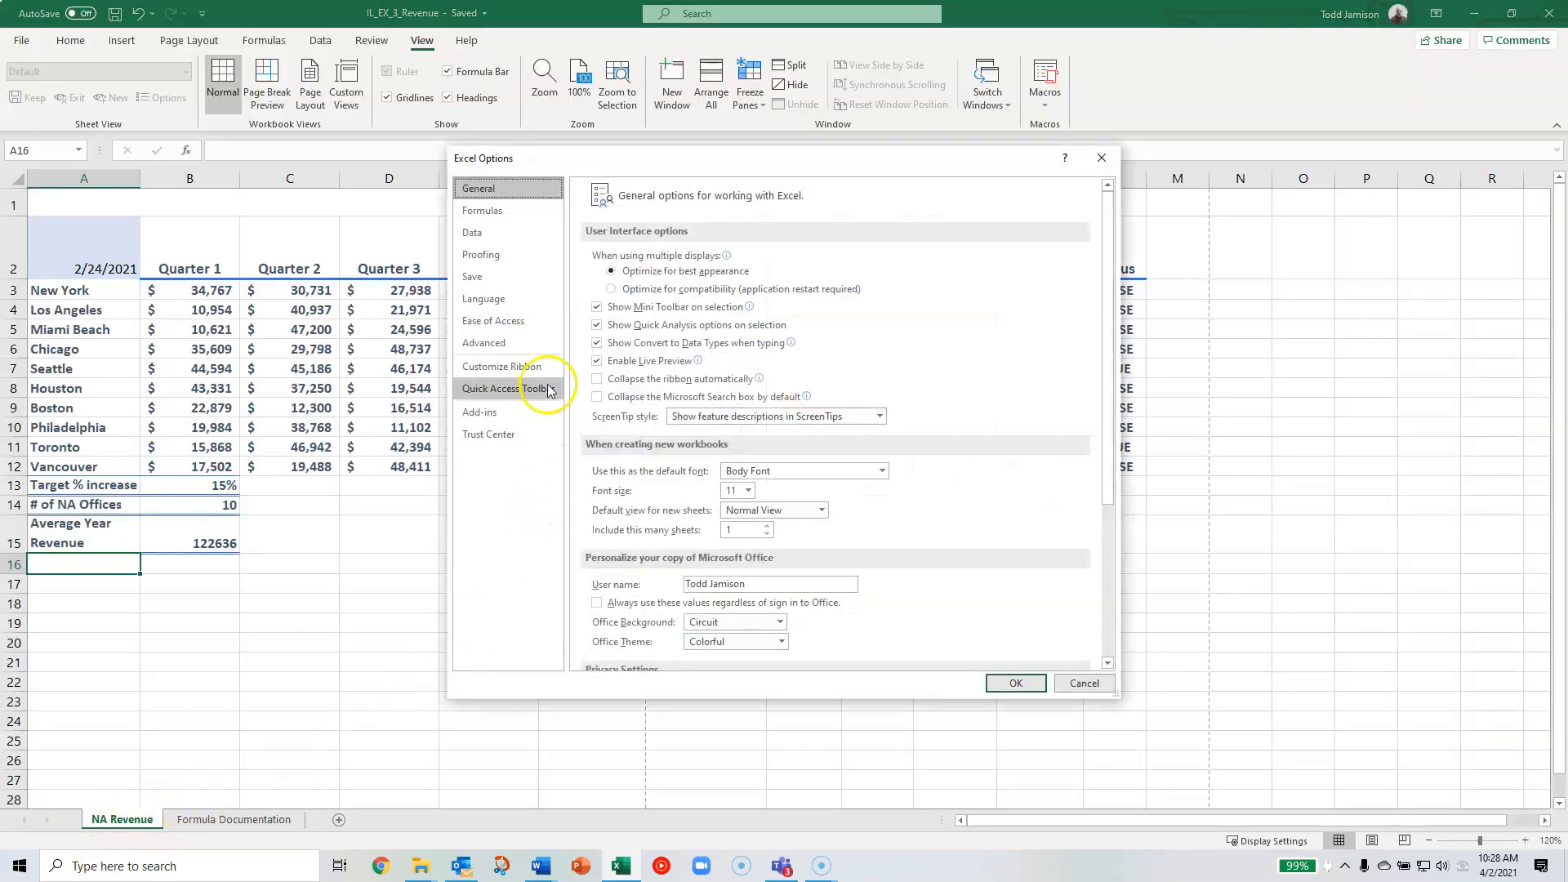
click(482, 212)
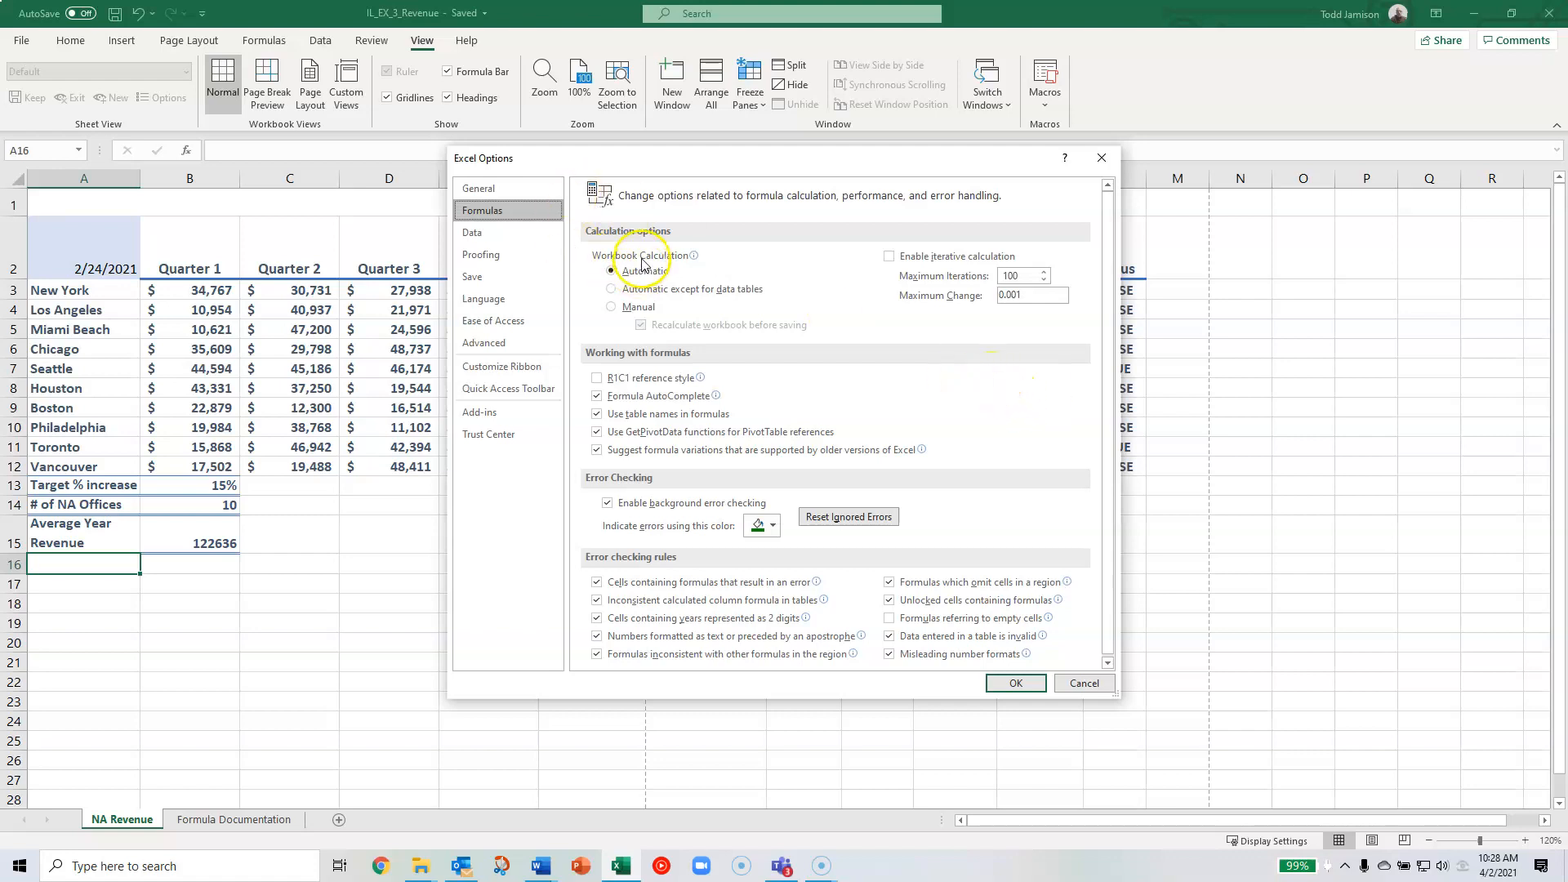
mouse_move(639, 276)
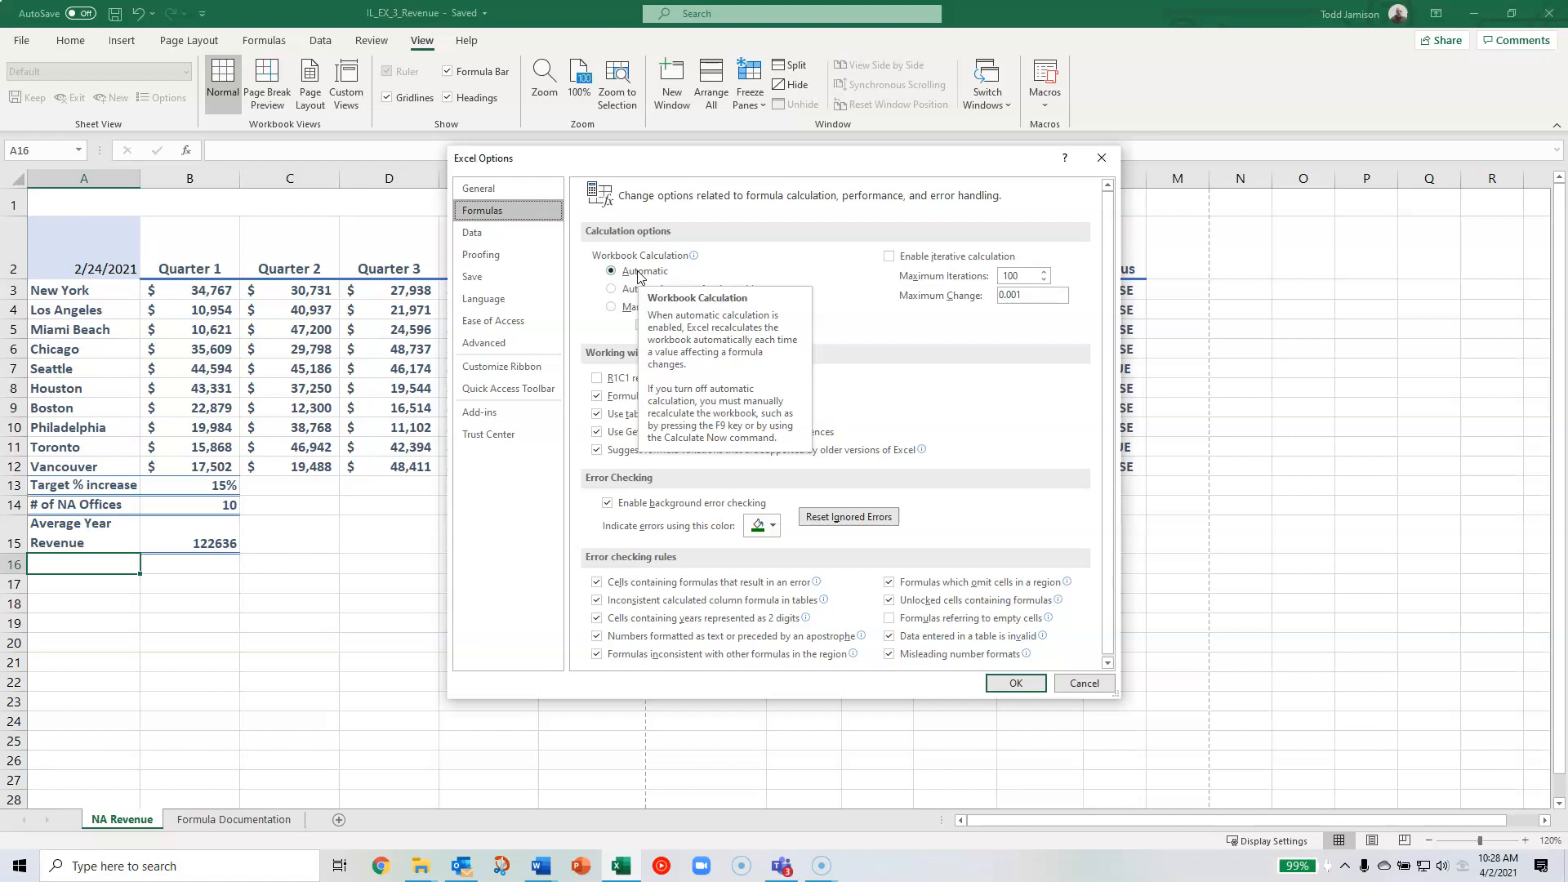
click(611, 308)
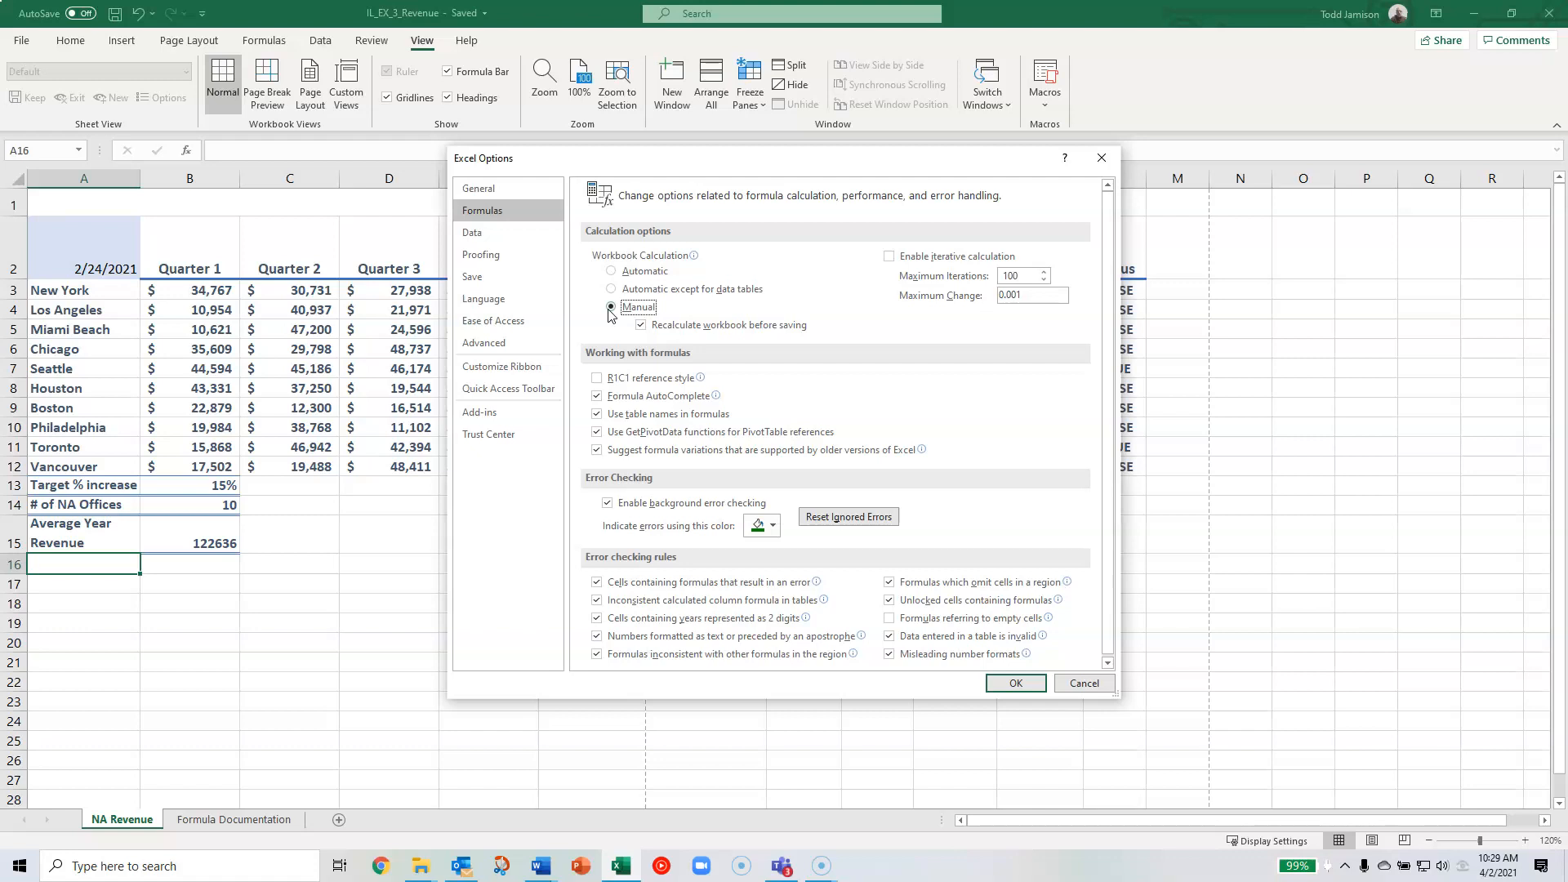
click(611, 309)
click(608, 316)
click(609, 312)
click(1012, 681)
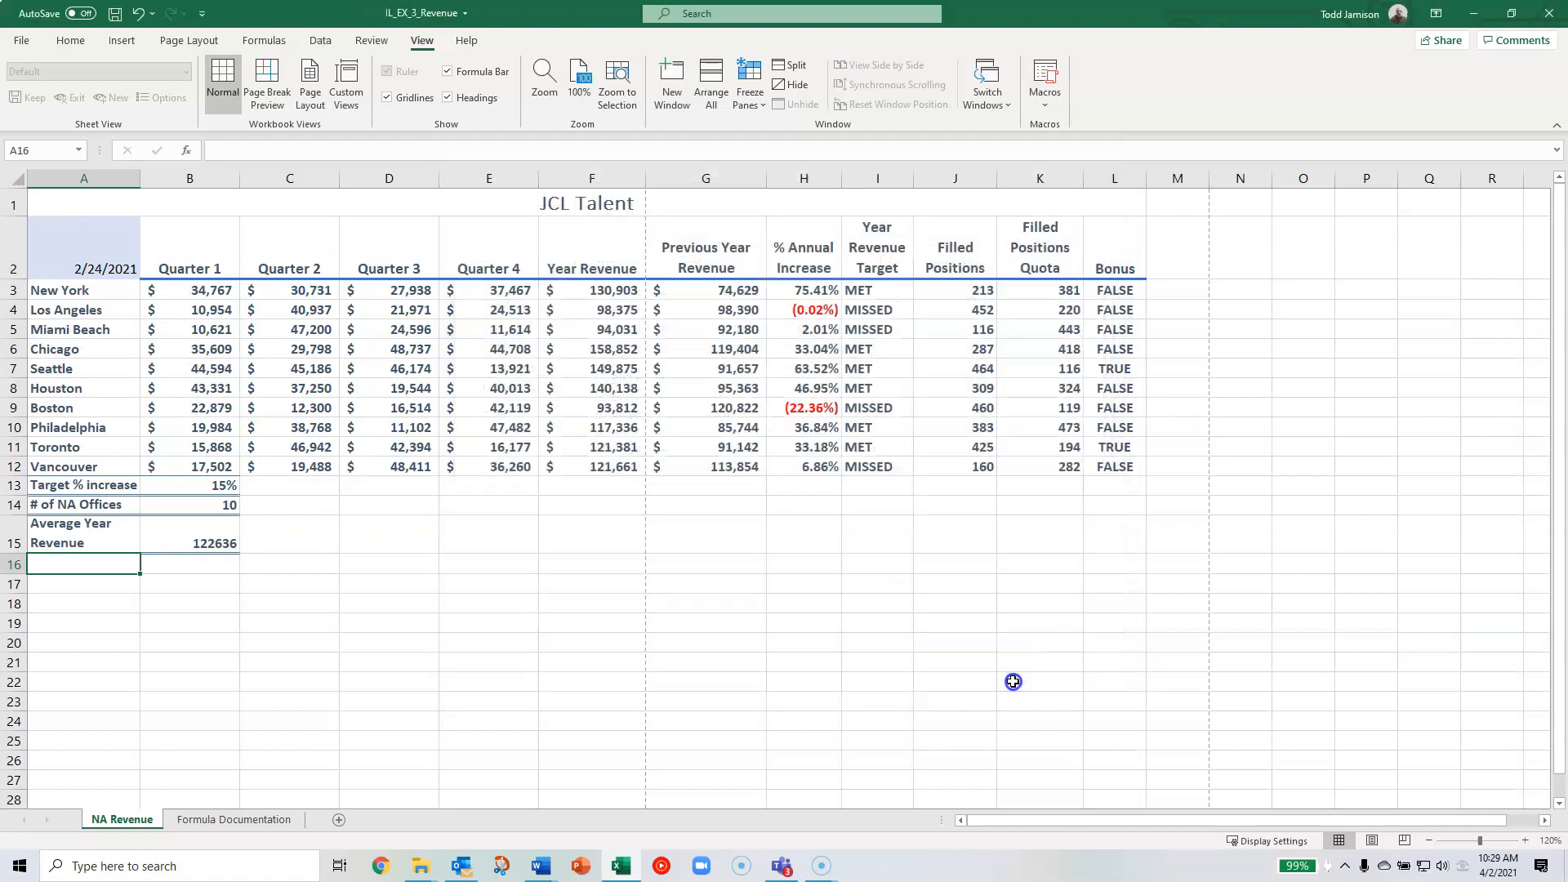
- Change New York's Quarter 1 revenue in cell B3 to 34305
click(222, 292)
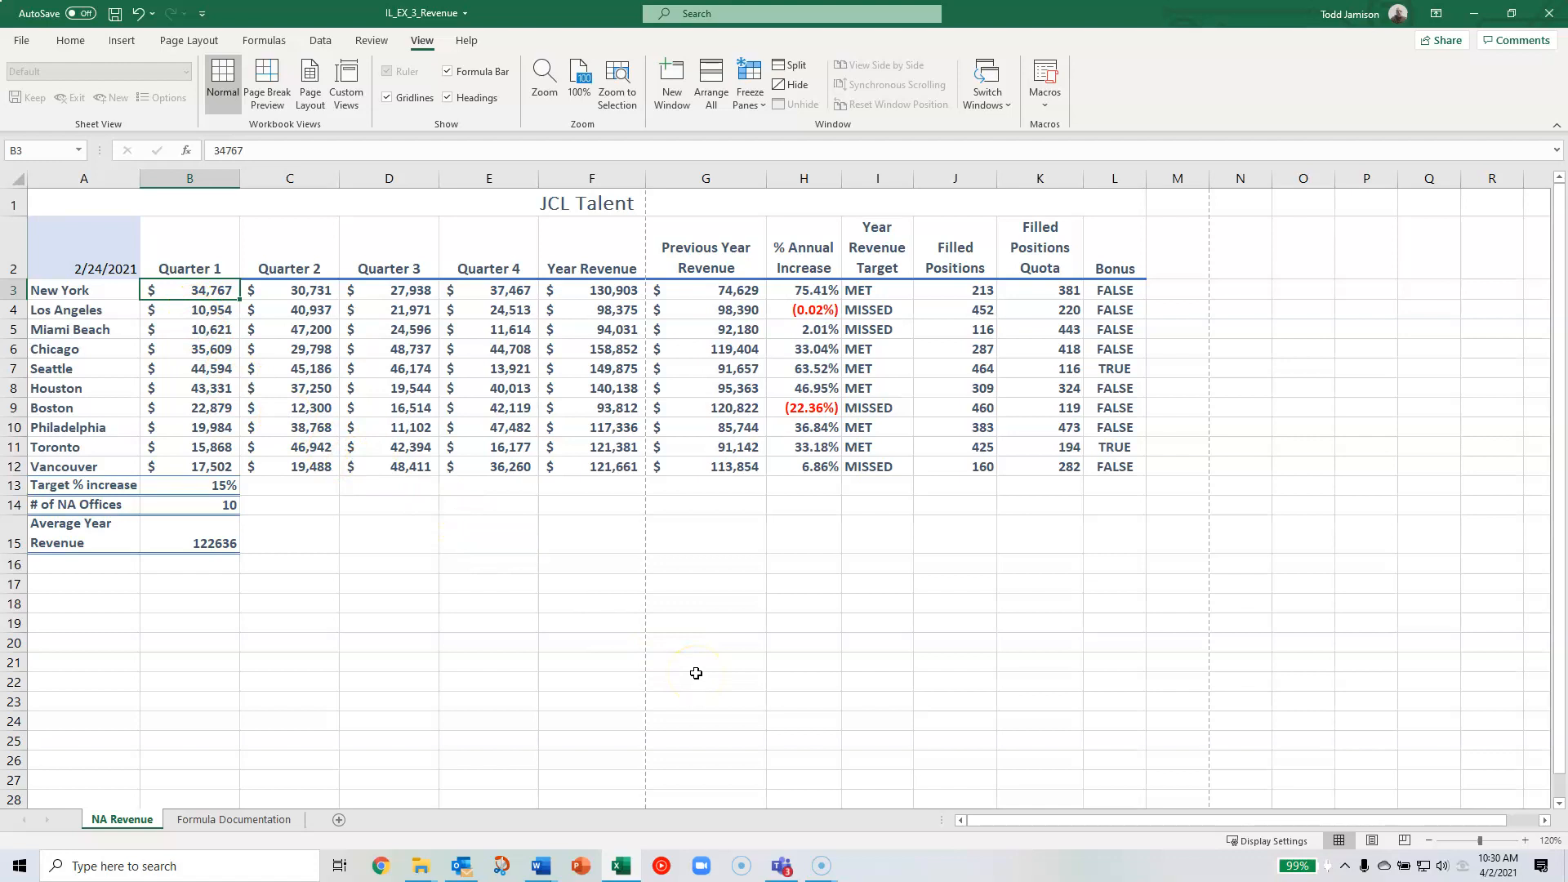
text(34305)
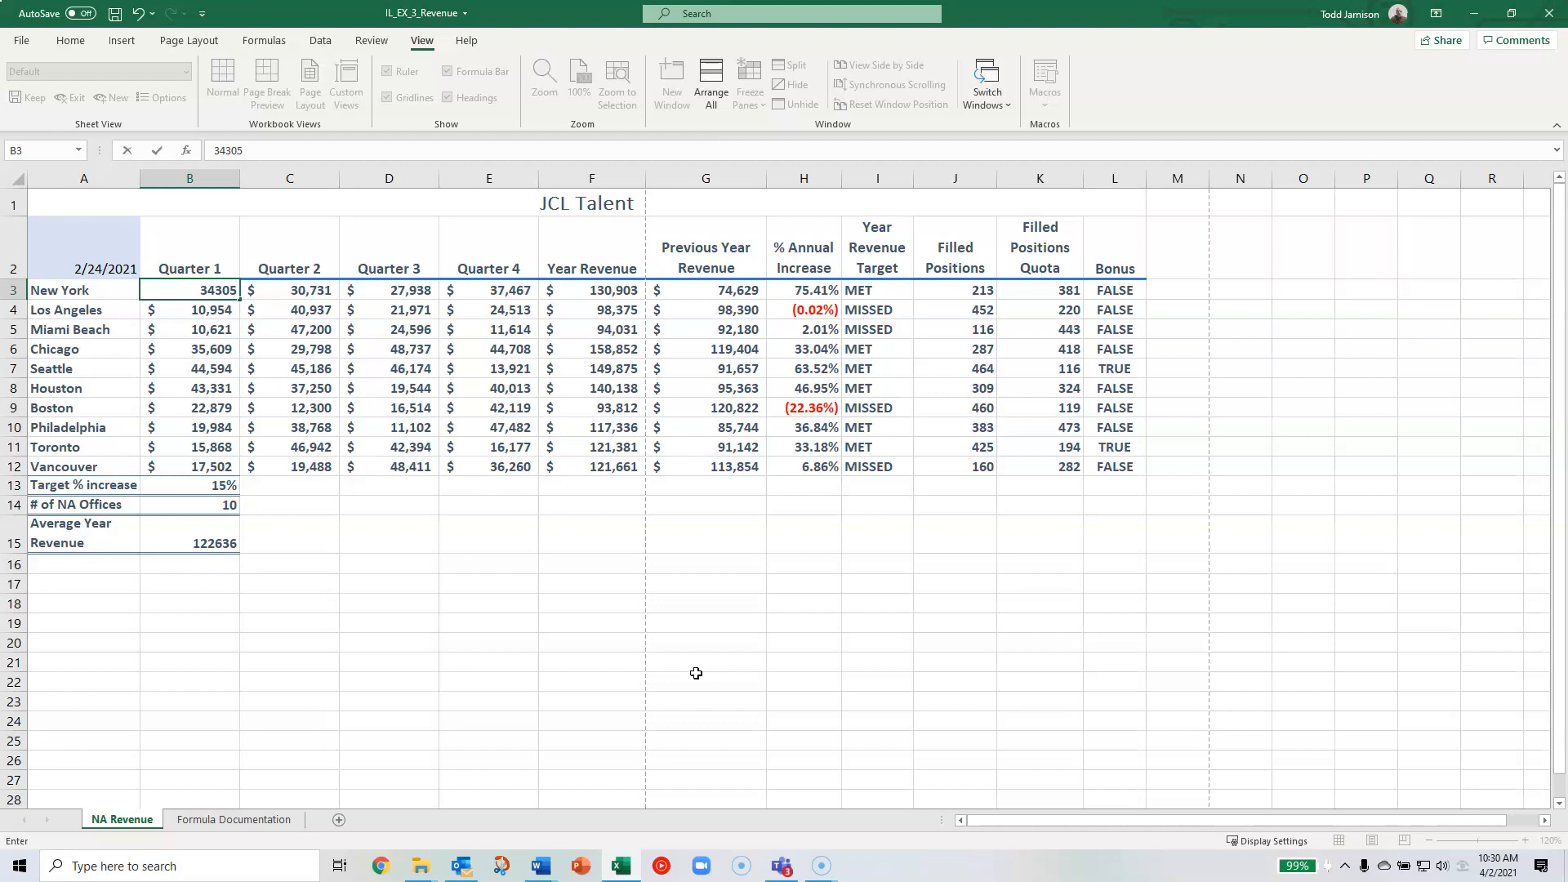
key(Return)
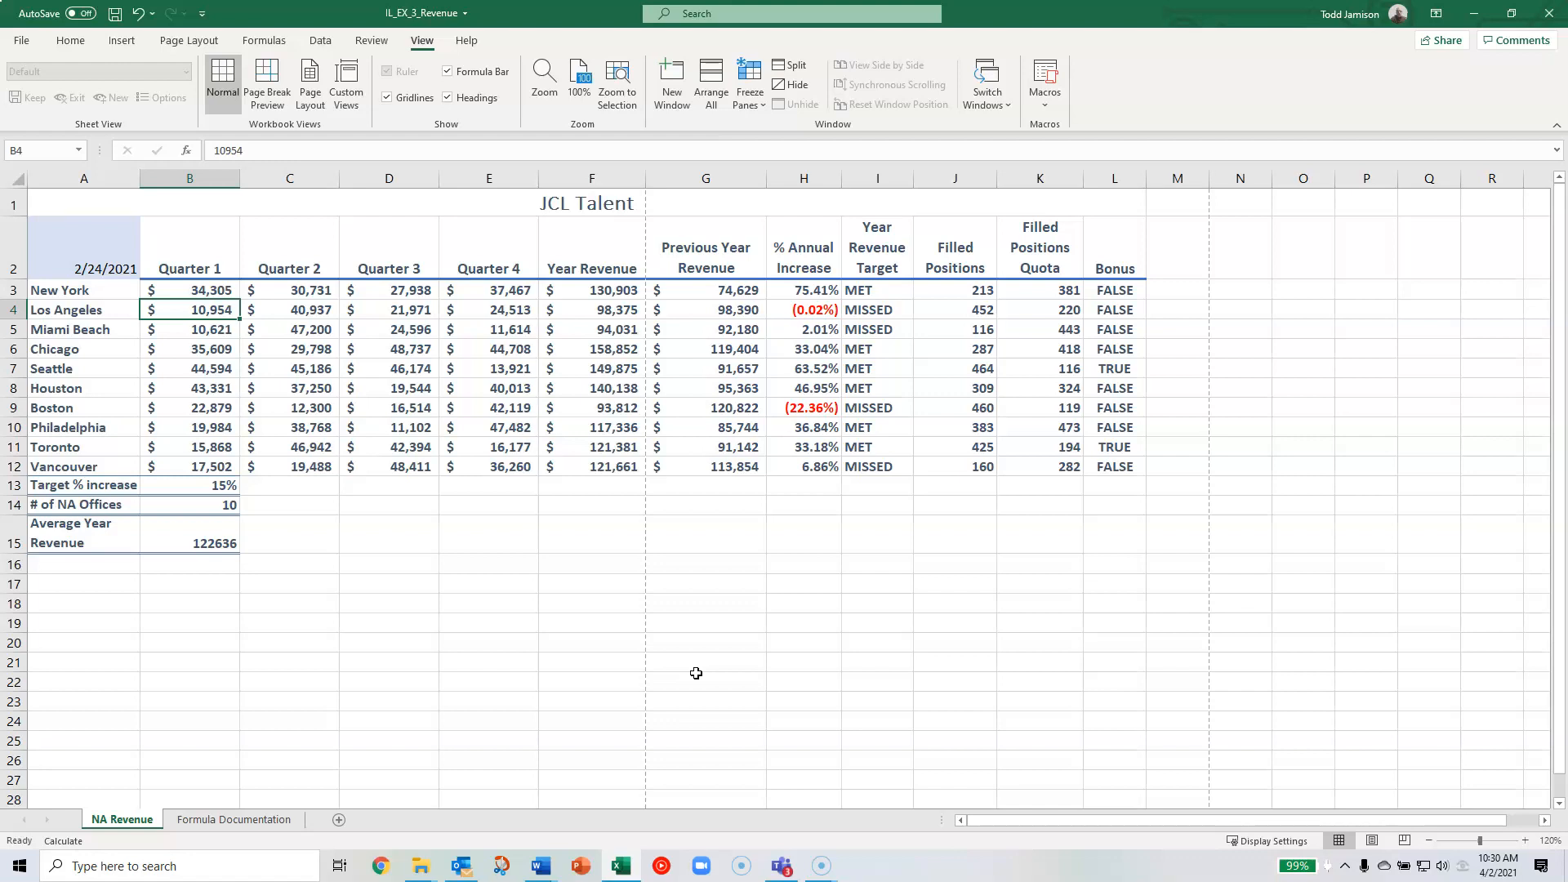
- Examine New York's quarterly values and its Year Revenue formula in row 3 under manual calculation
key(Up)
key(Right)
key(Right)
key(Right)
key(Right)
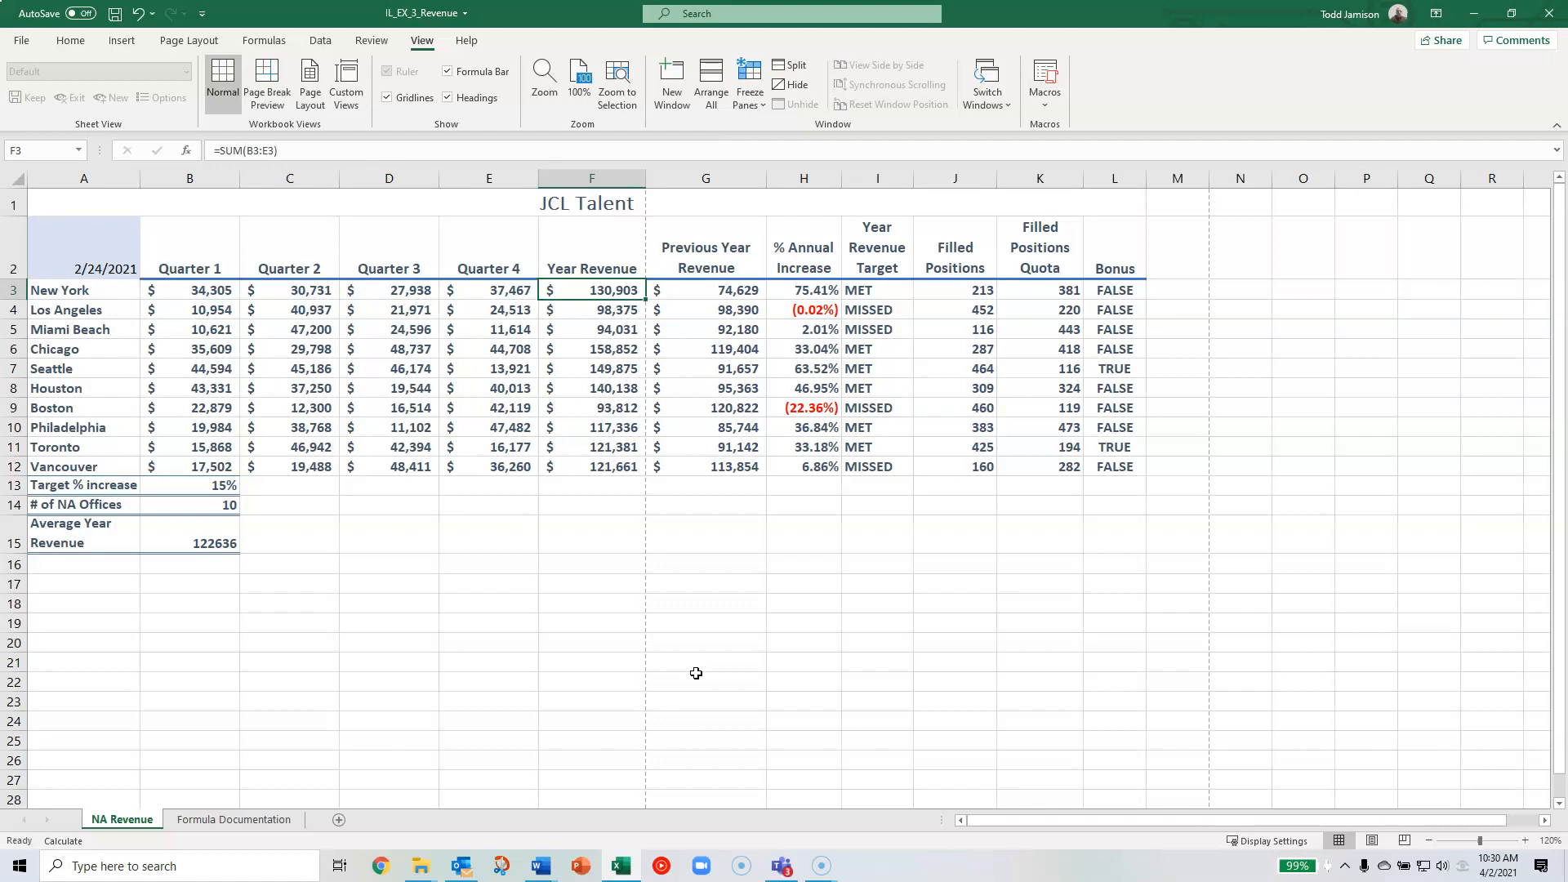
key(Left)
key(Left)
key(Left)
key(Left)
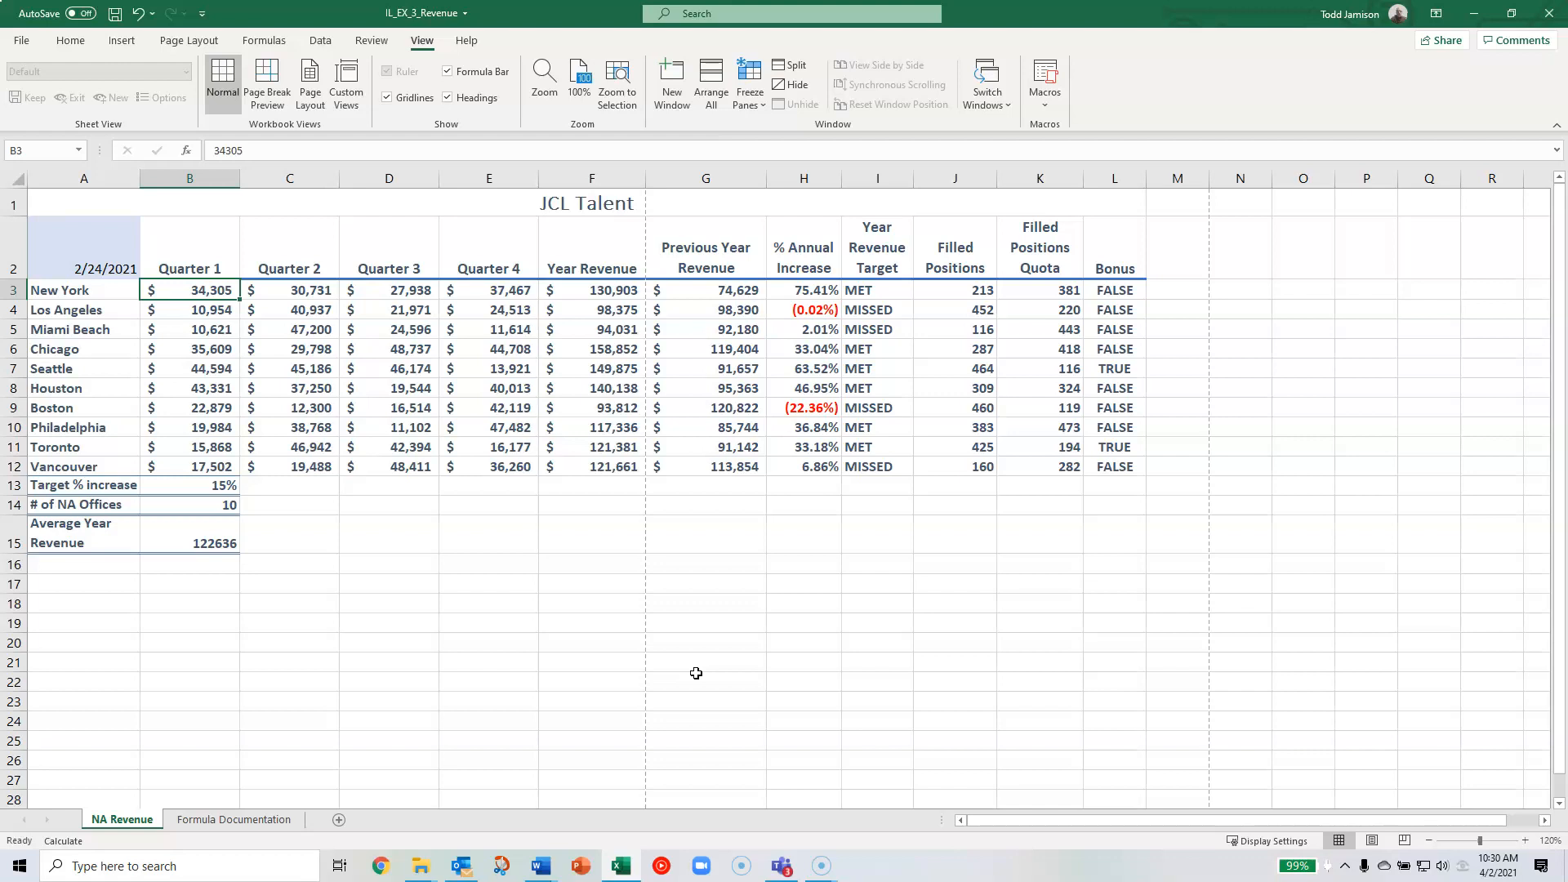
key(Right)
key(Right)
key(Right)
key(Right)
key(Left)
key(Left)
key(Left)
key(Left)
key(Right)
key(Right)
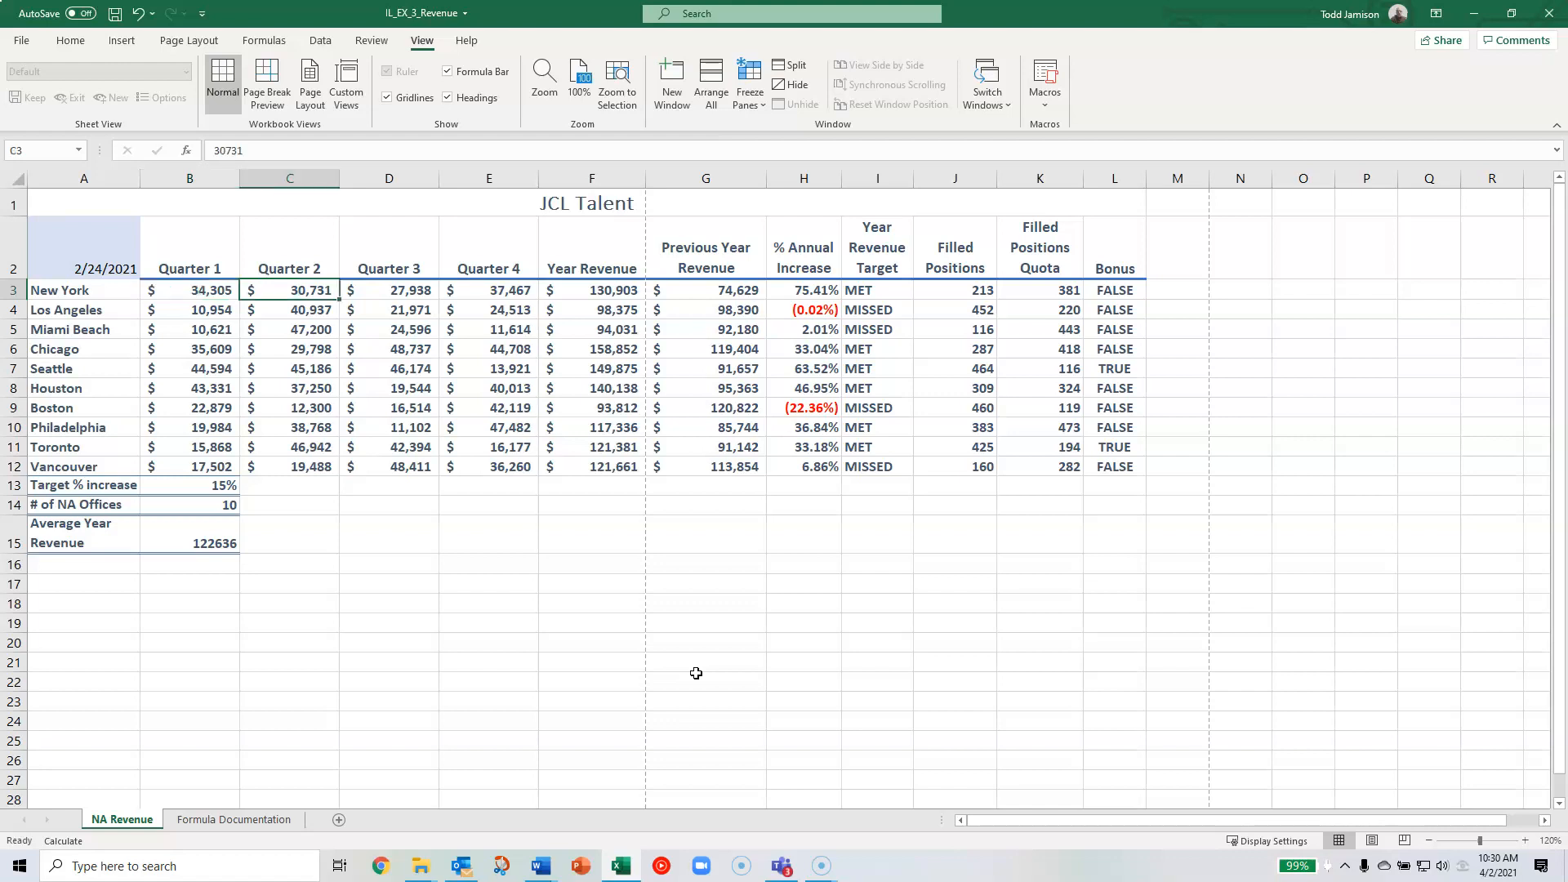
key(Left)
key(Left)
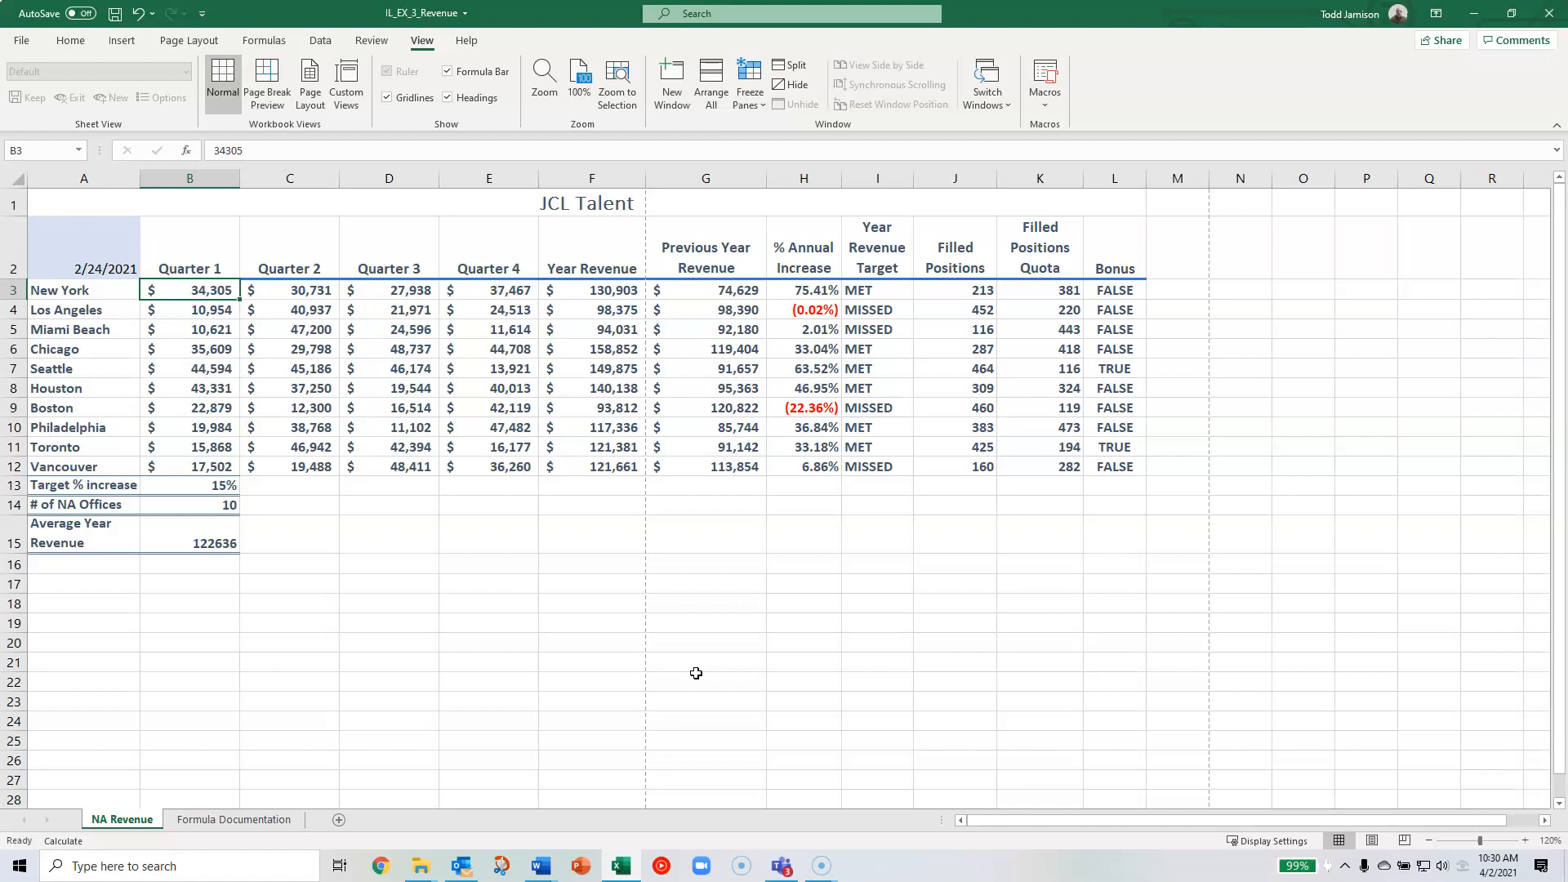
key(Right)
key(Right)
key(Right)
key(Right)
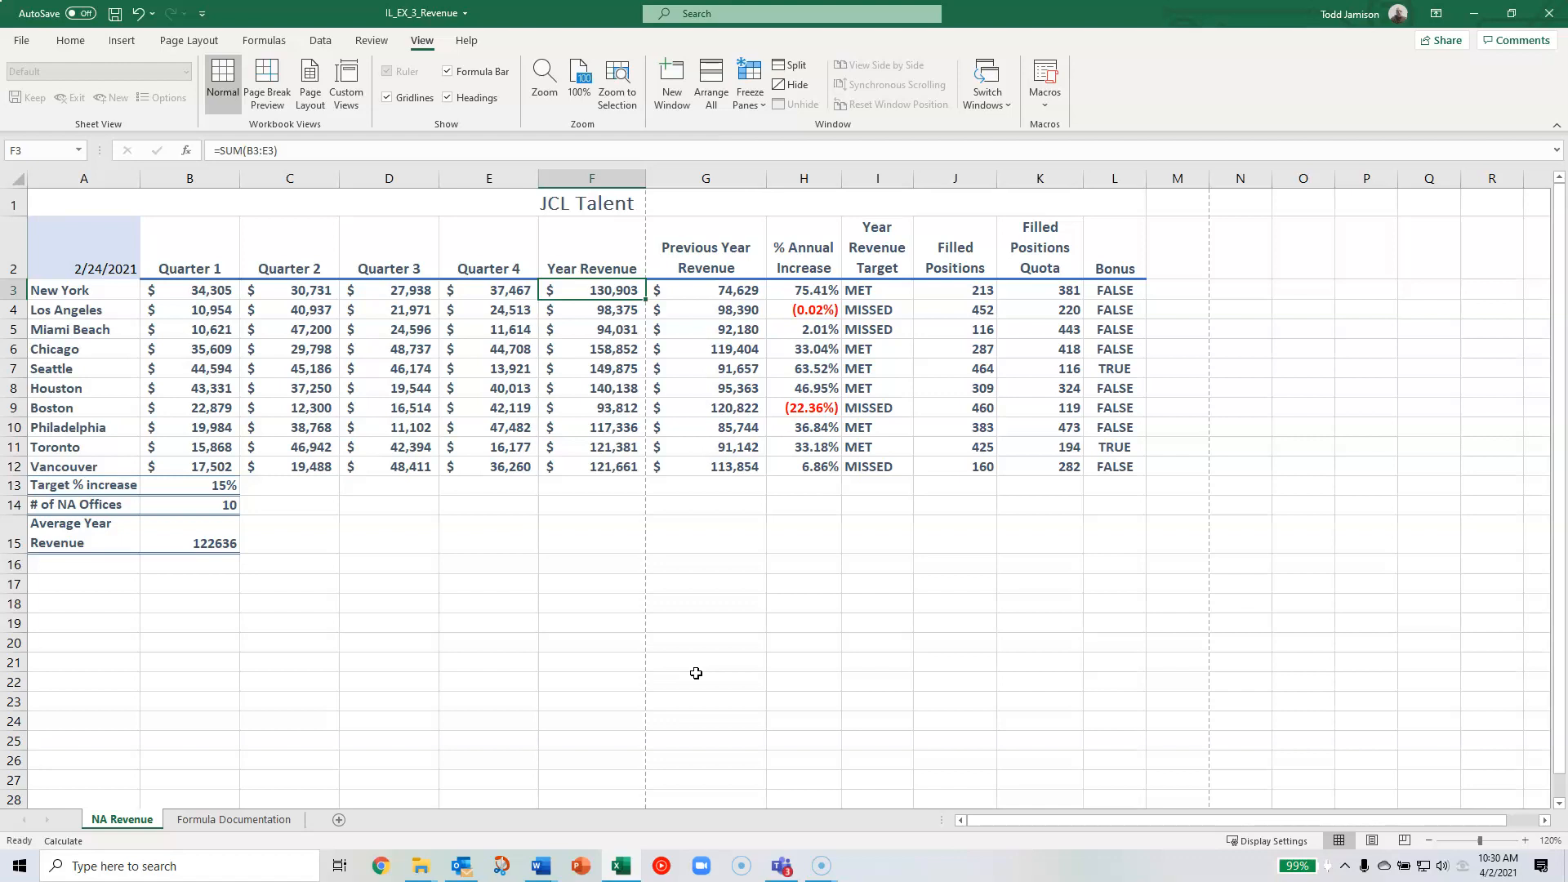
key(Left)
key(Left)
key(Left)
key(Left)
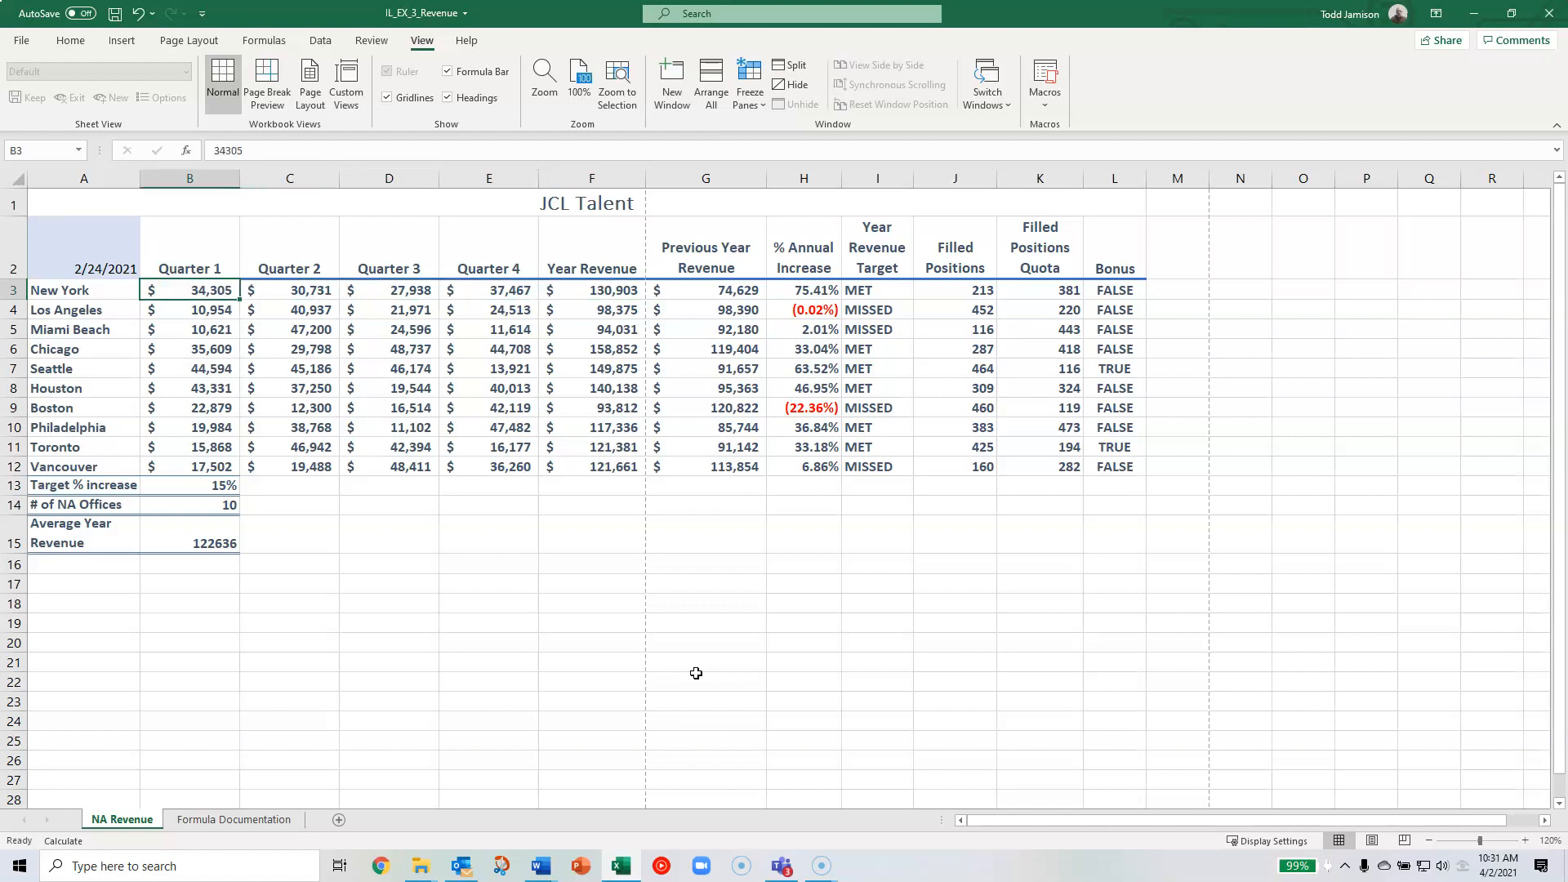
key(Right)
key(Right)
key(Right)
key(Right)
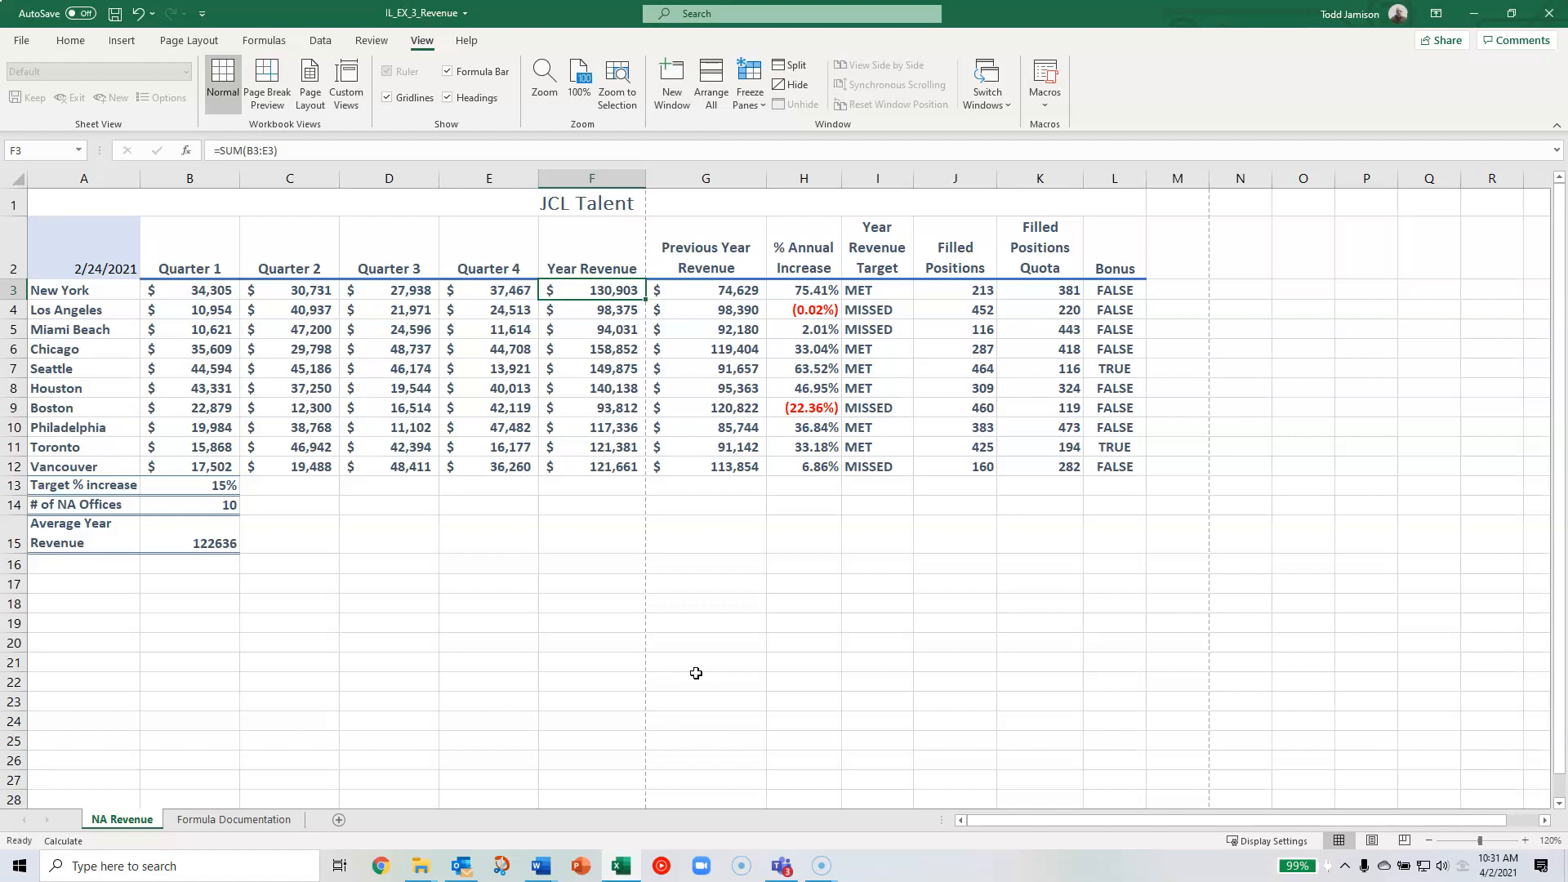
- Look through the Year Revenue column from the header down to the cell below Vancouver
key(Down)
key(Down)
key(Down)
key(Down)
key(Down)
key(Down)
key(Down)
key(Down)
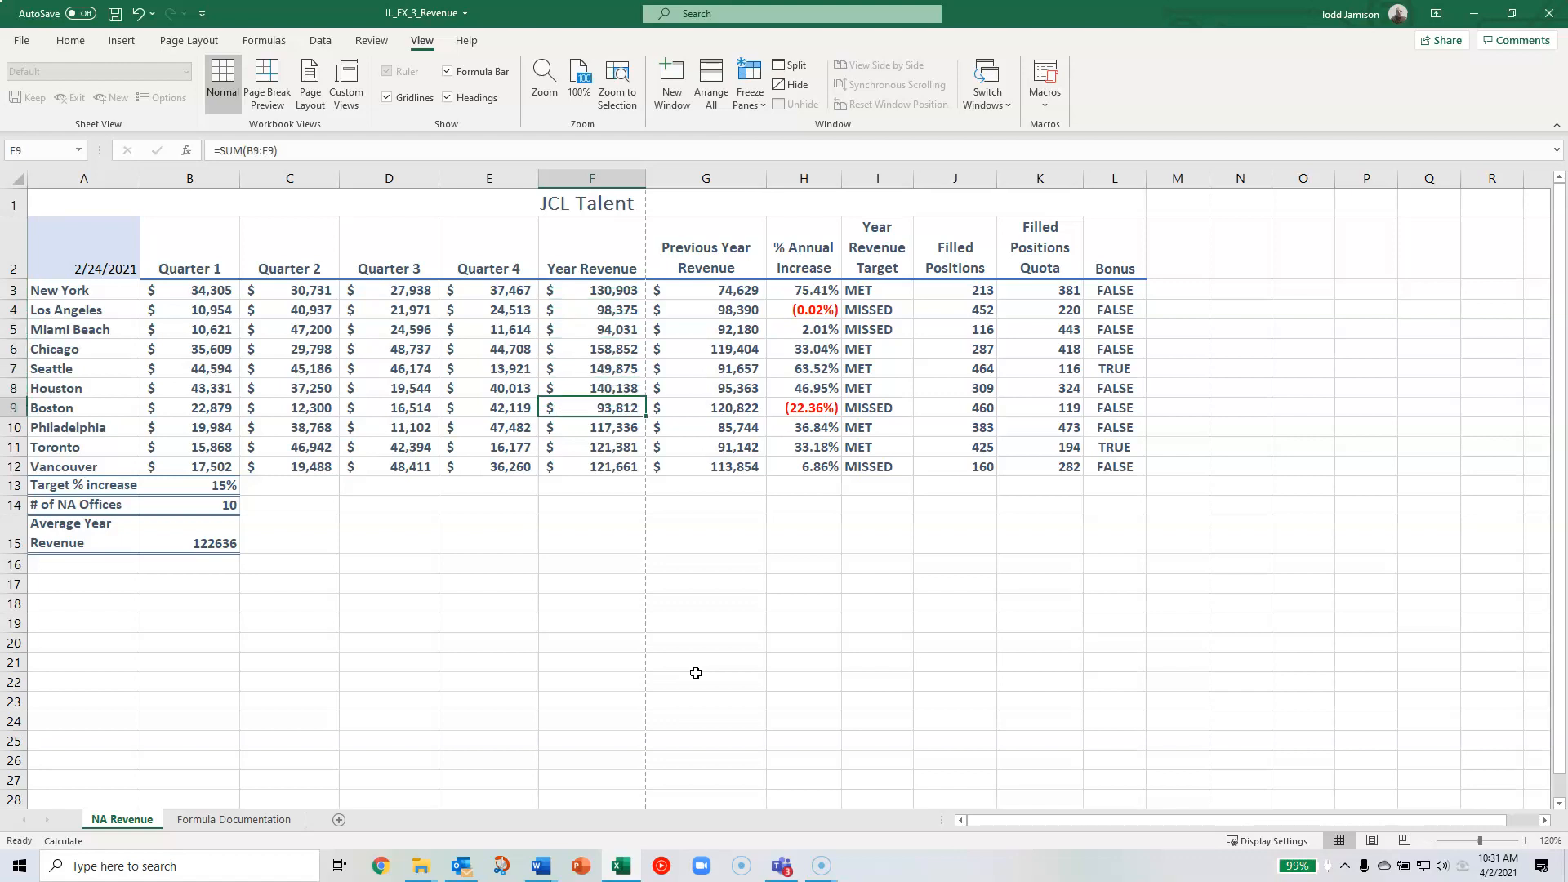
key(Down)
key(Down)
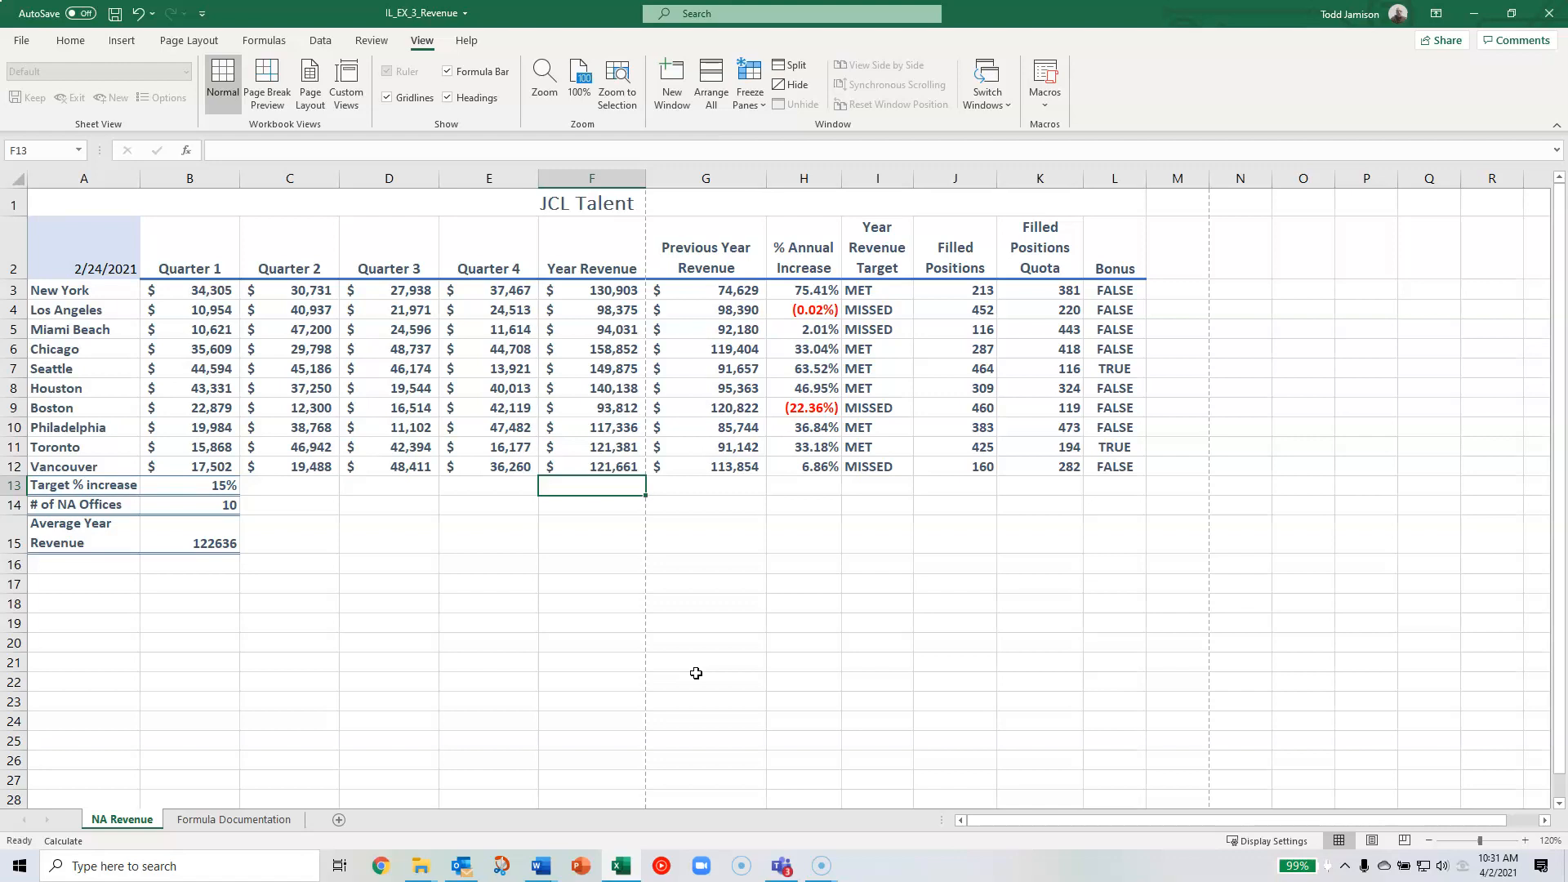
key(Up)
key(Up)
key(Up)
key(Up)
key(Up)
key(Up)
key(Up)
key(Up)
key(Up)
key(Up)
key(Up)
key(Up)
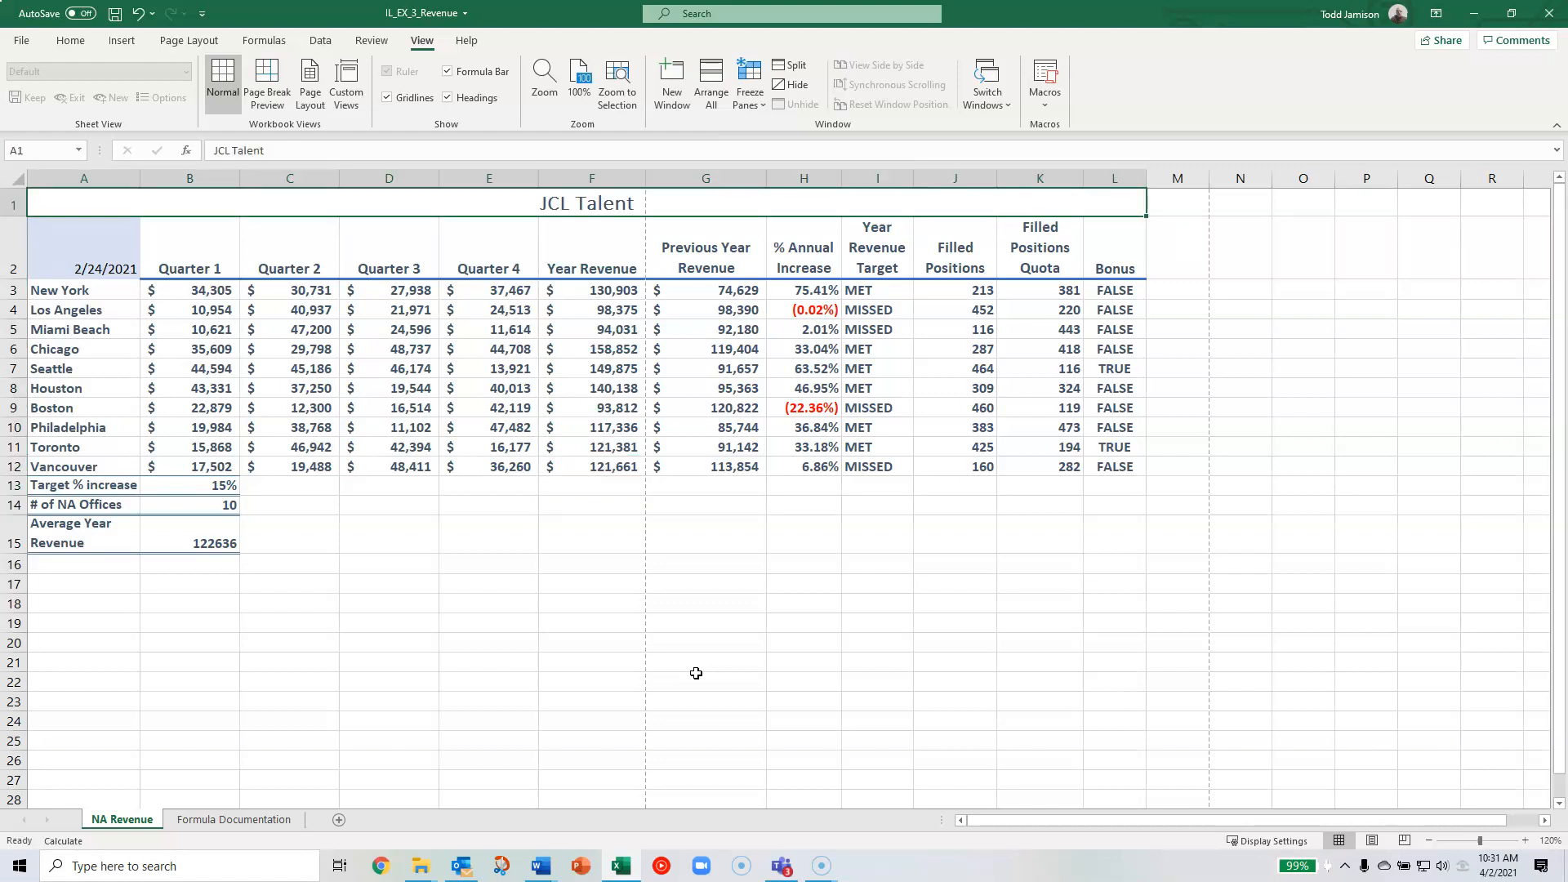
key(Down)
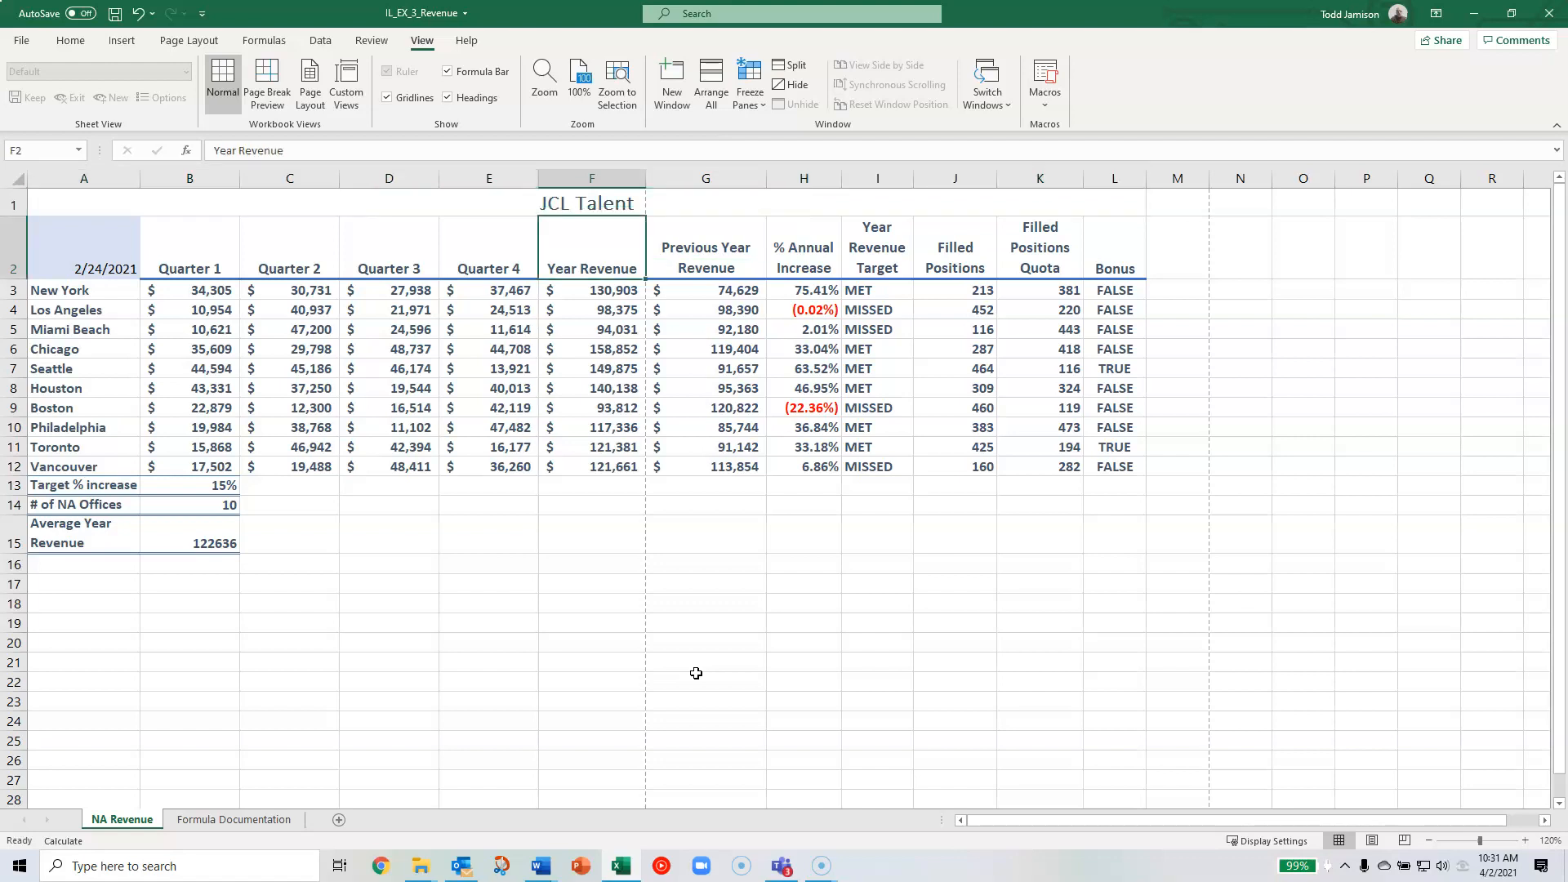
key(Down)
key(Down)
key(Down)
key(Down)
key(Down)
key(Down)
key(Down)
key(Down)
key(Down)
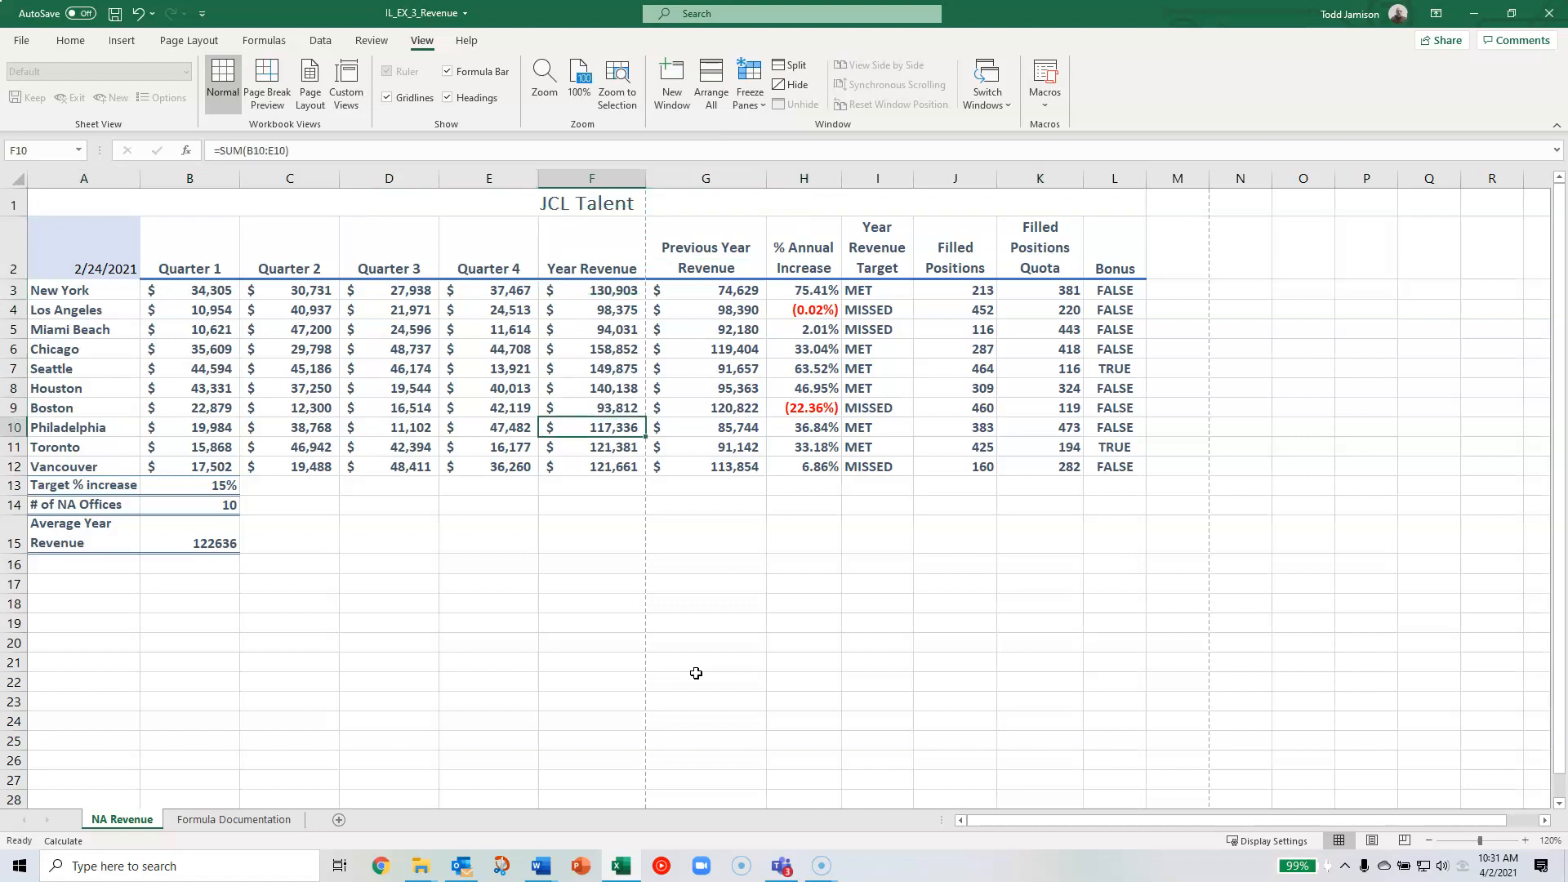
key(Down)
key(Down)
key(Down)
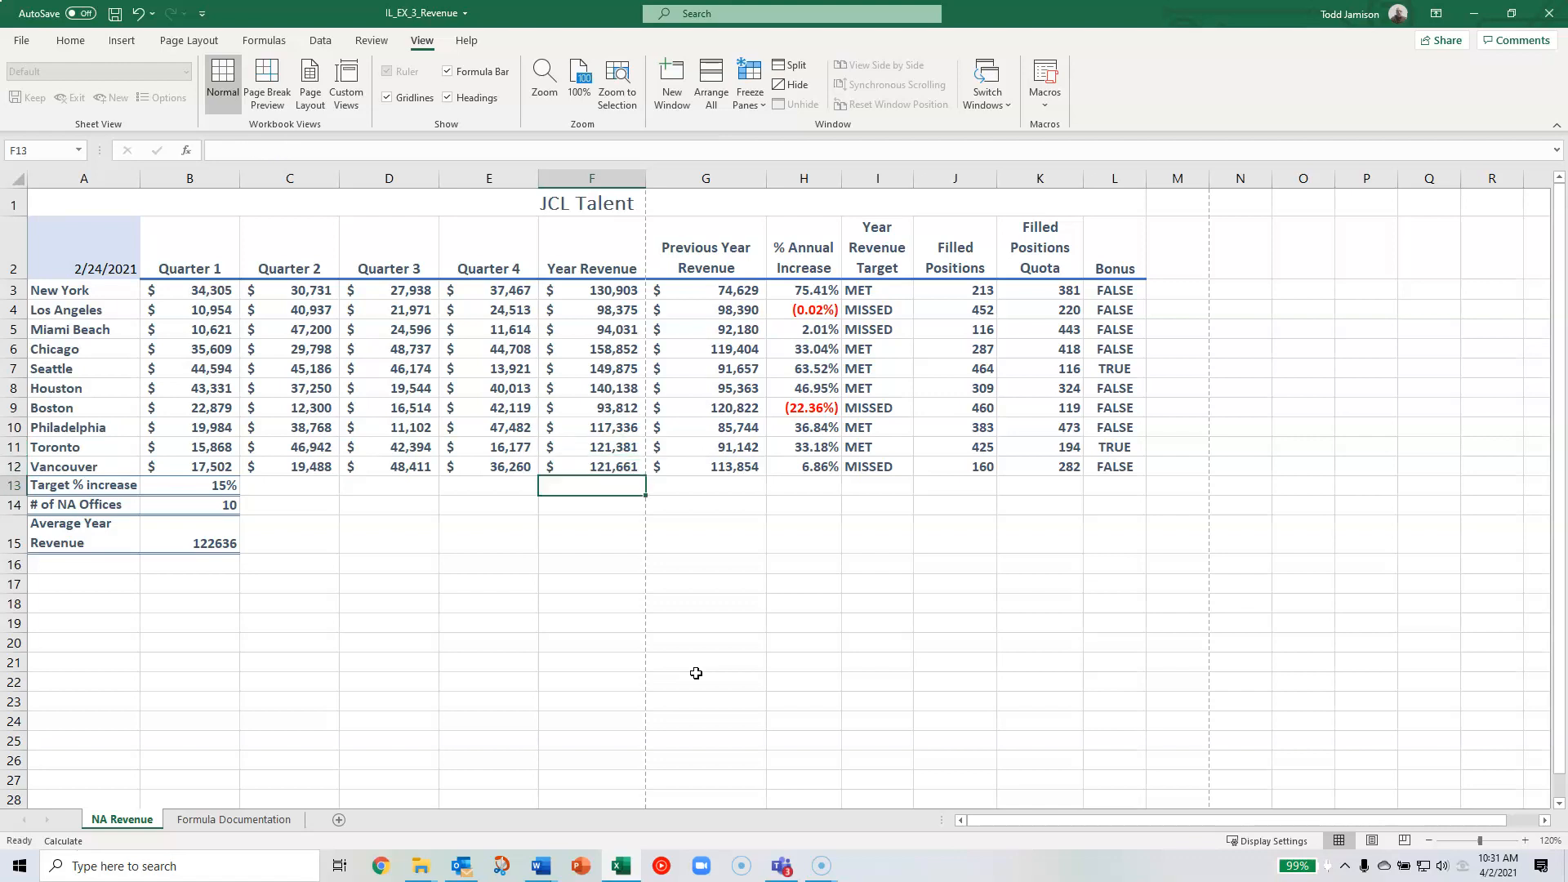
- Recalculate the NA Revenue sheet manually and check New York's Year Revenue in cell F3
click(272, 47)
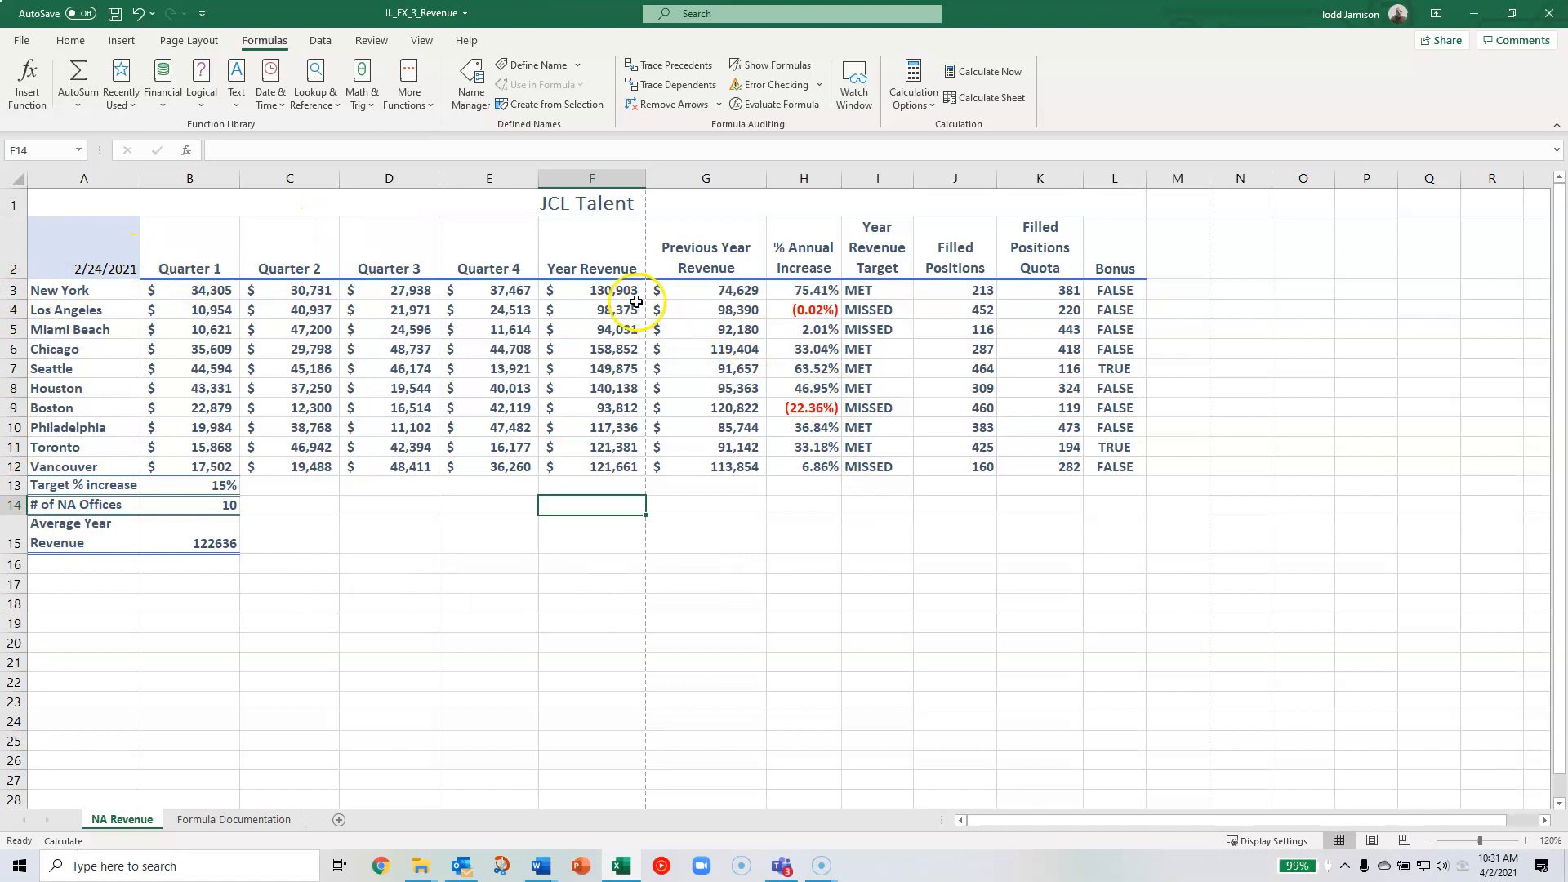
click(984, 97)
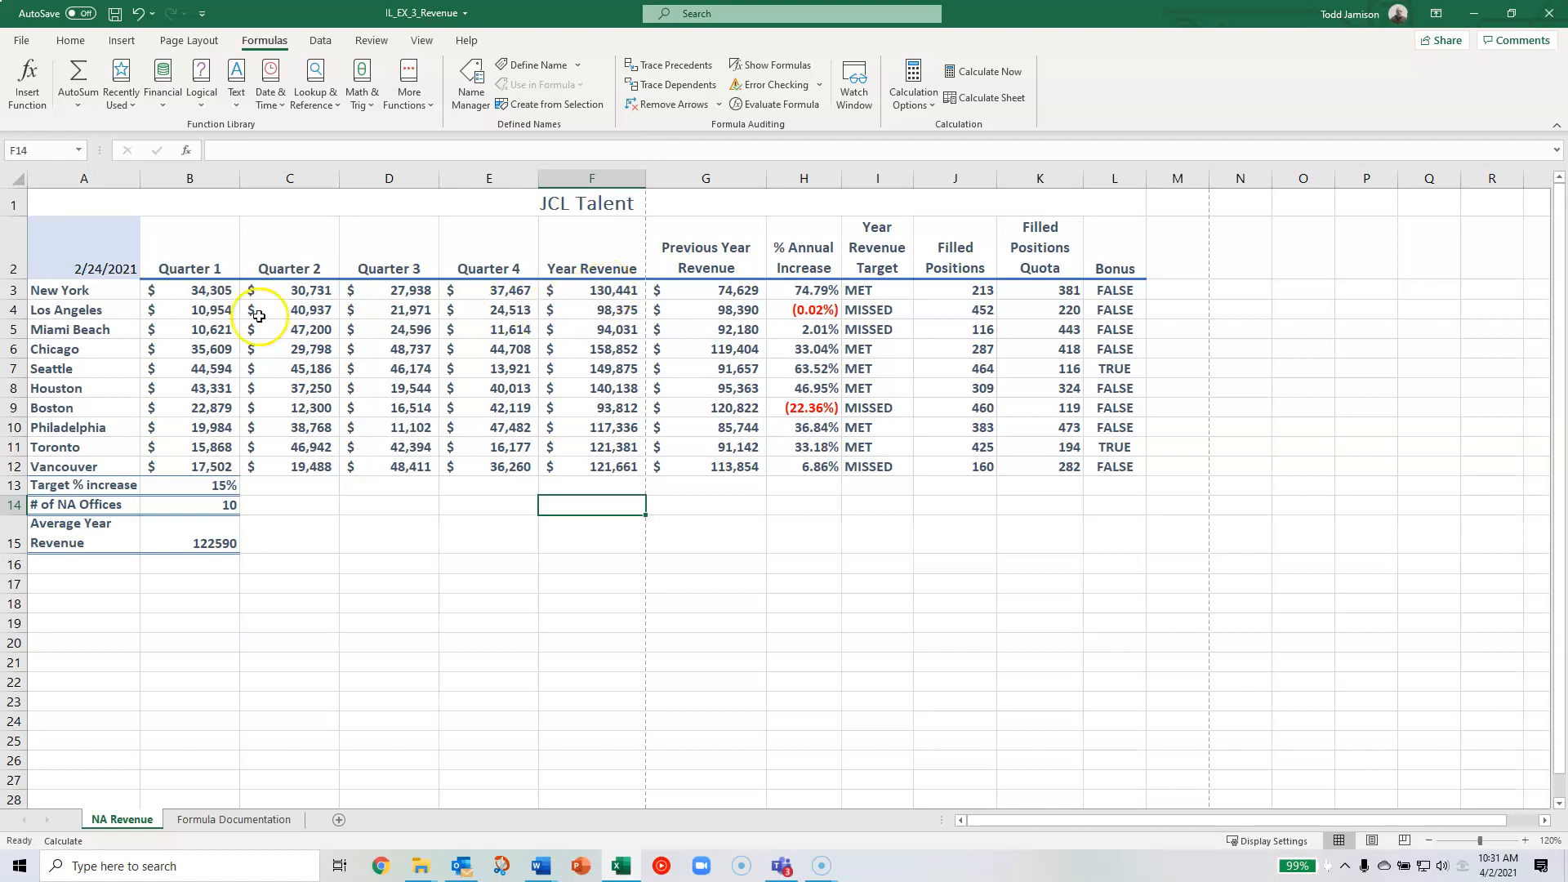
click(611, 289)
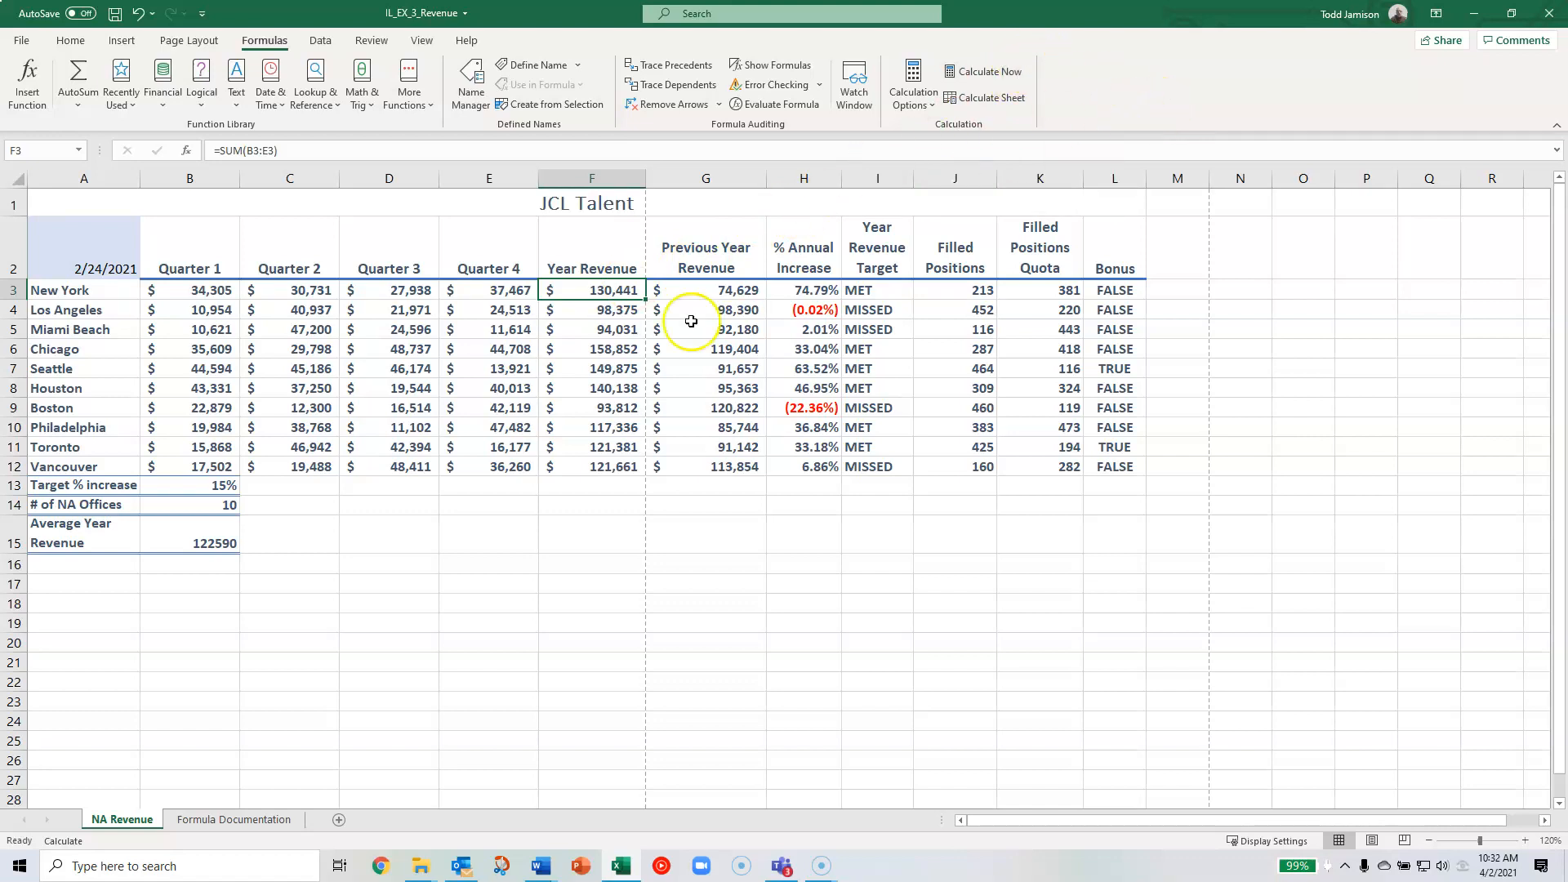
click(316, 536)
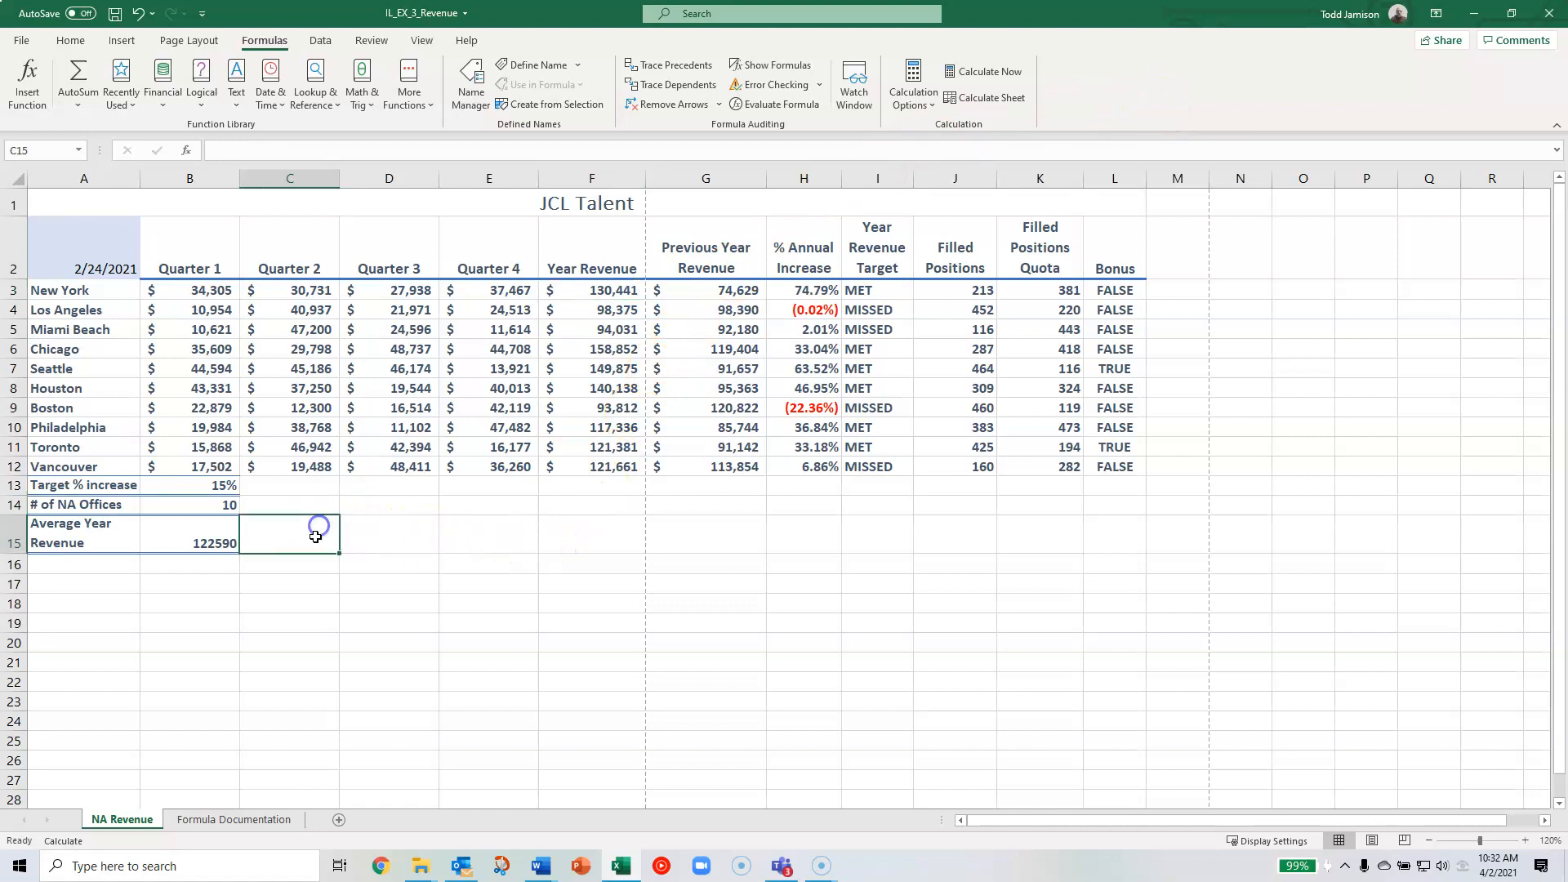
click(385, 535)
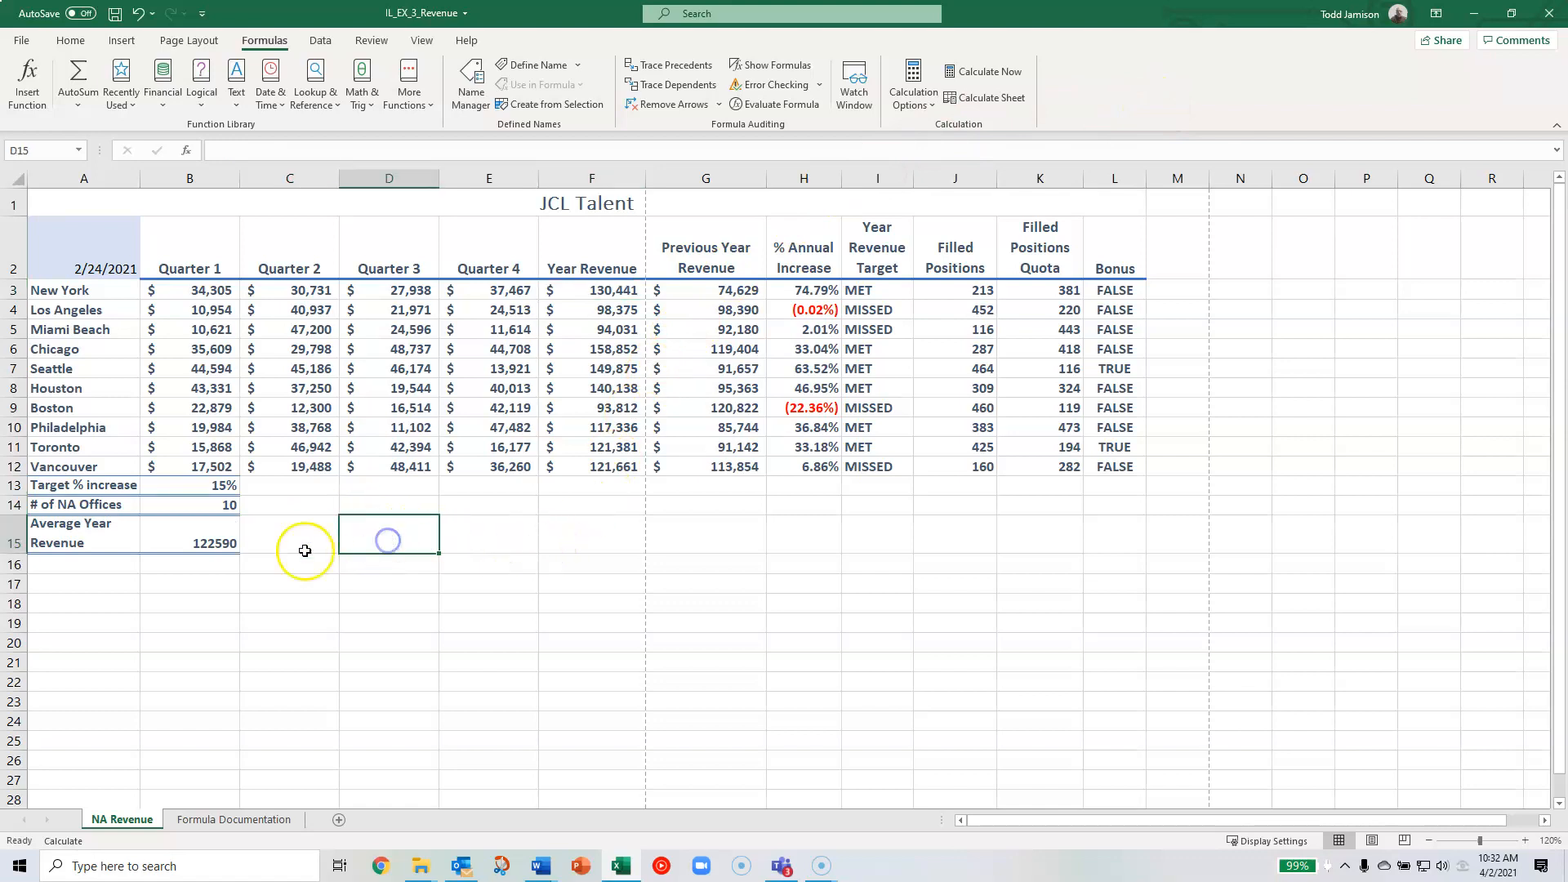
- Compare Los Angeles's Quarter 1 value in B4 with New York's Year Revenue formula in F3, and recalculate the NA Revenue sheet
click(210, 313)
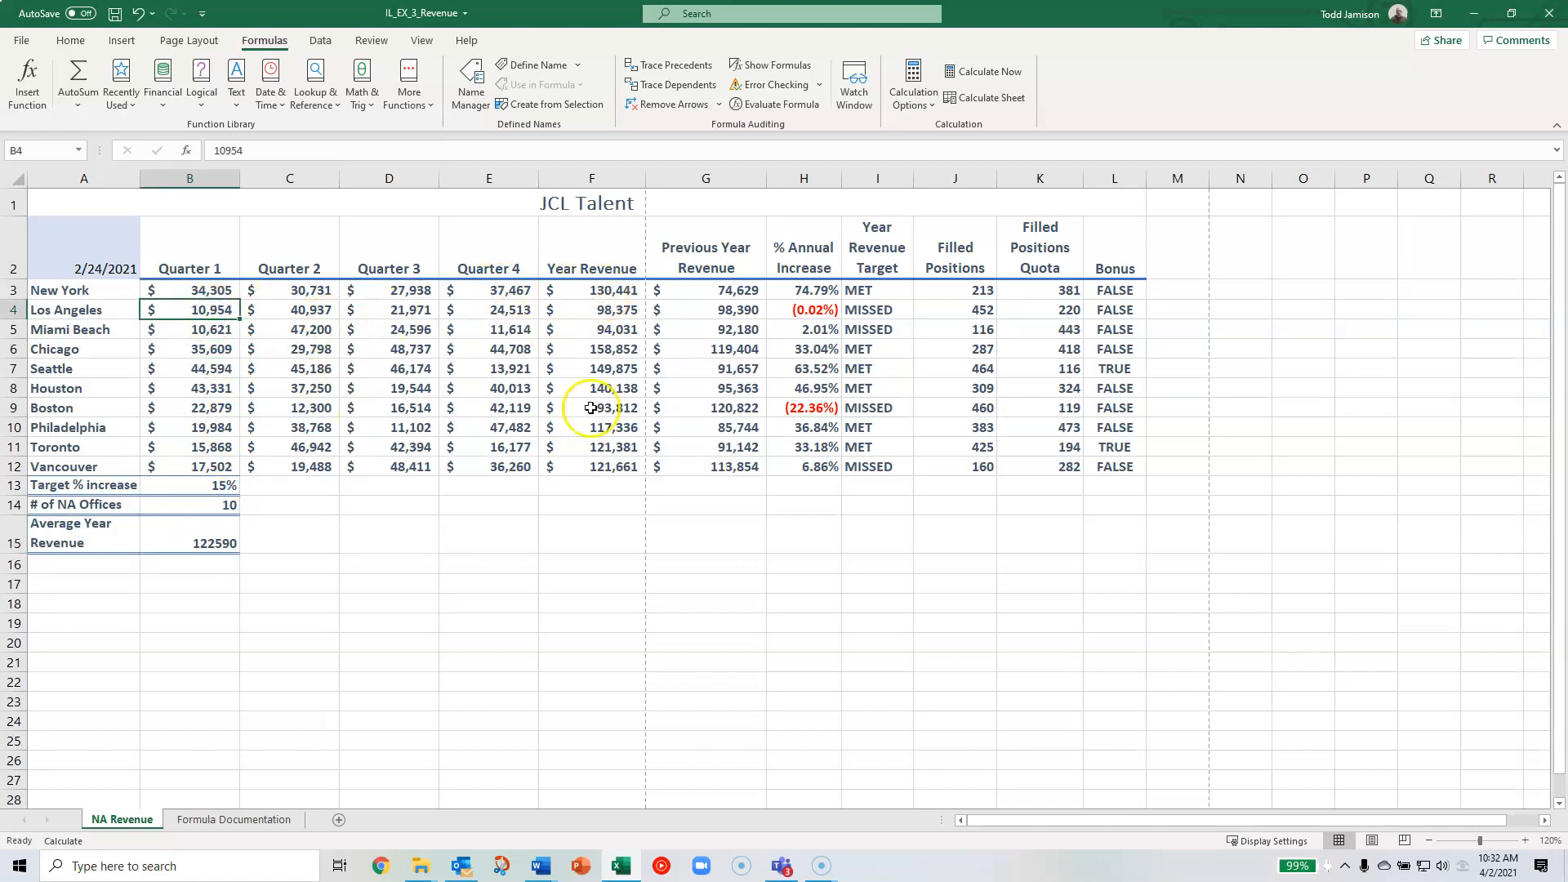
click(588, 289)
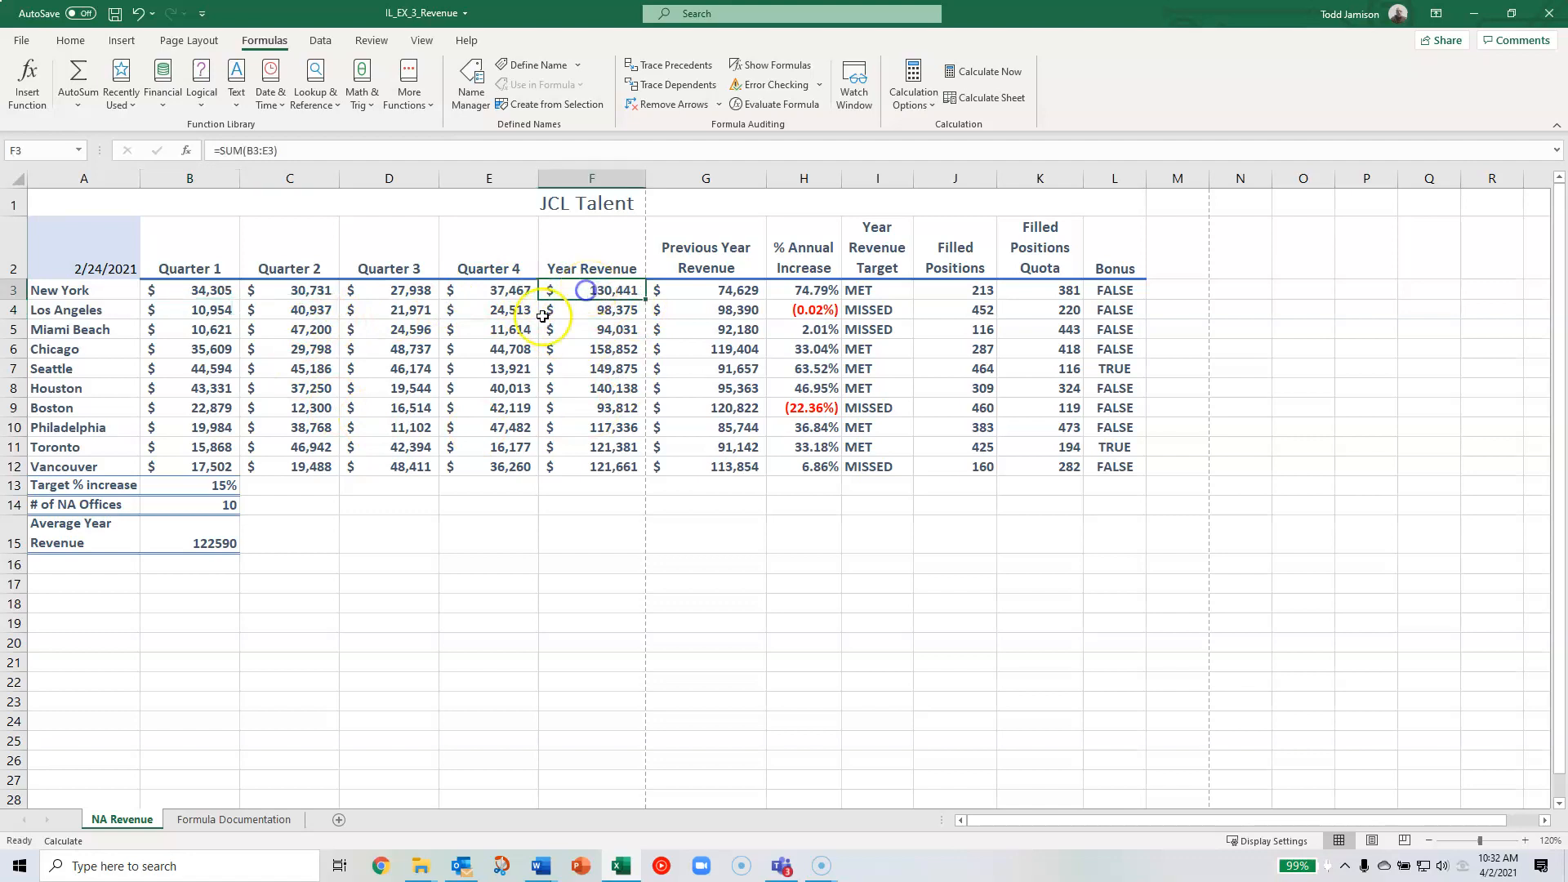
click(188, 309)
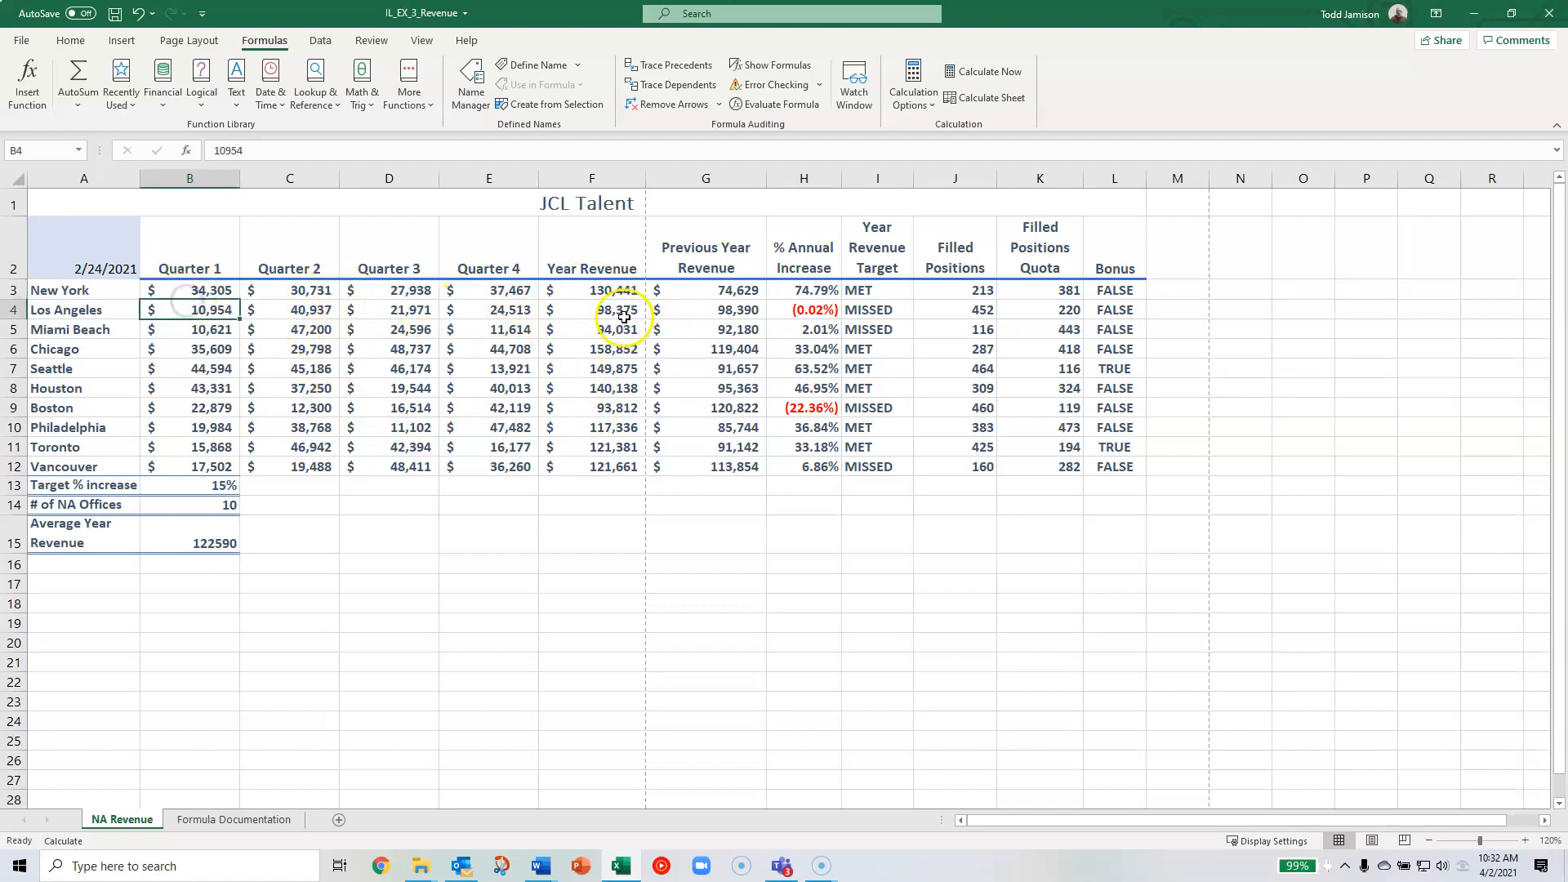
click(612, 290)
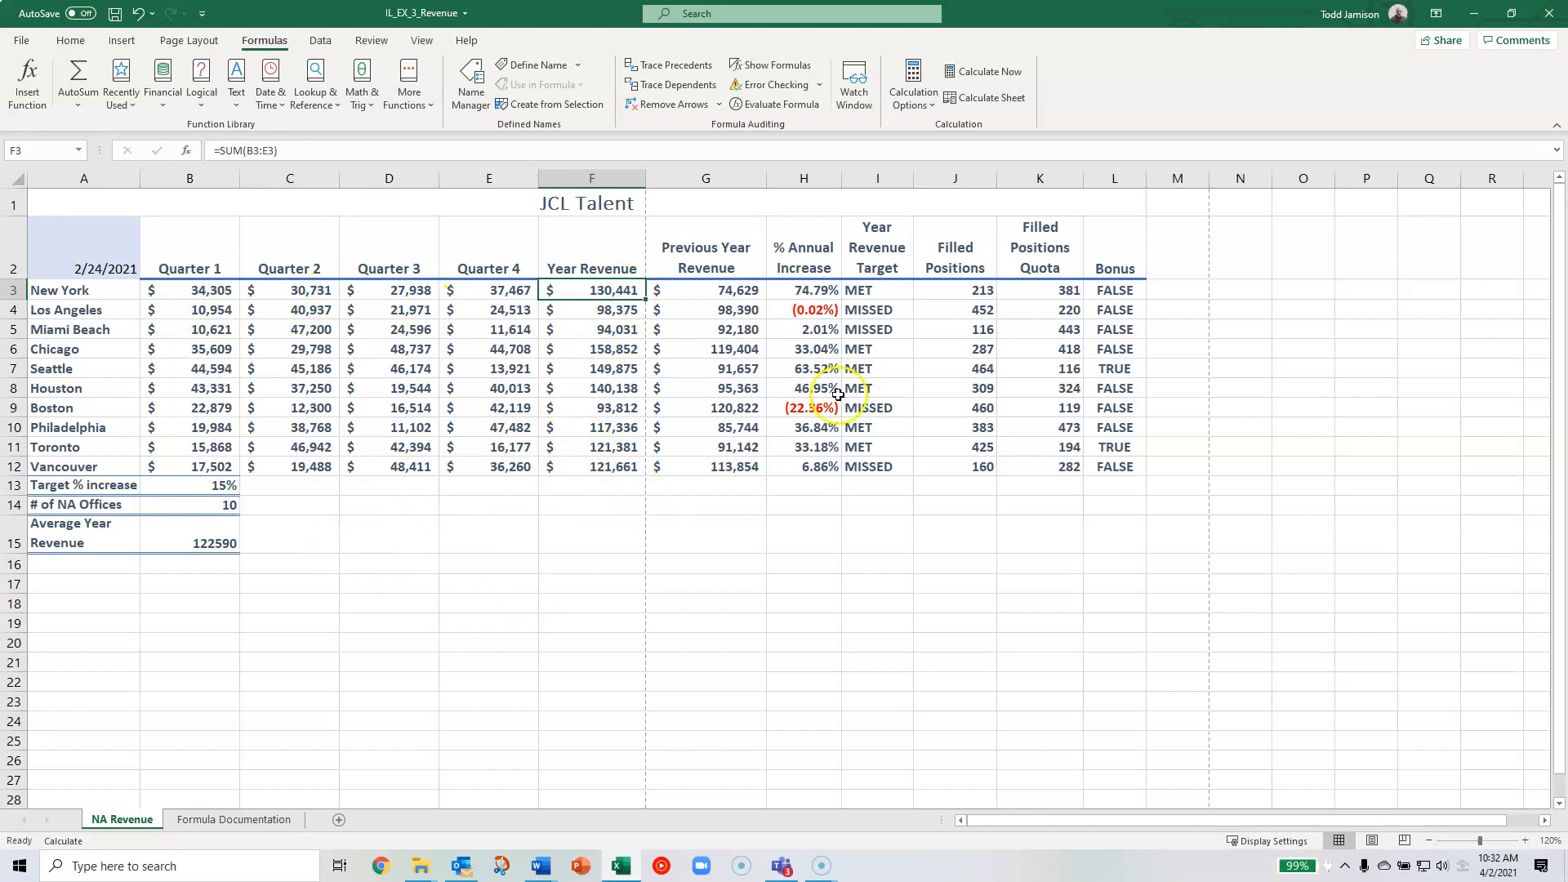
click(984, 97)
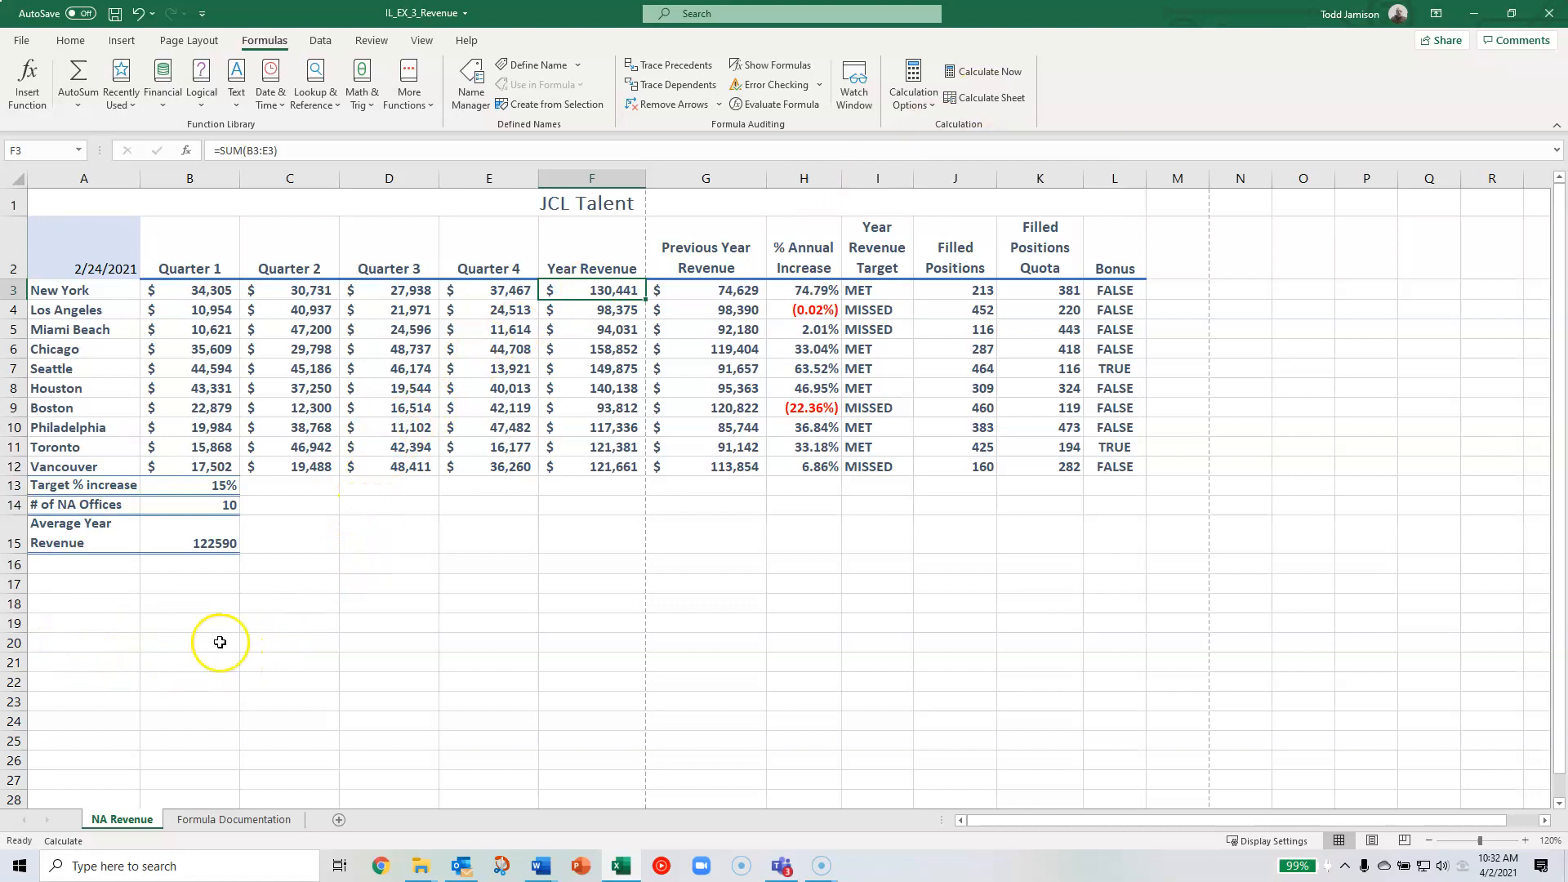
- Check New York's Year Revenue in F3, return to cell A17 below the table, and save the workbook
click(73, 583)
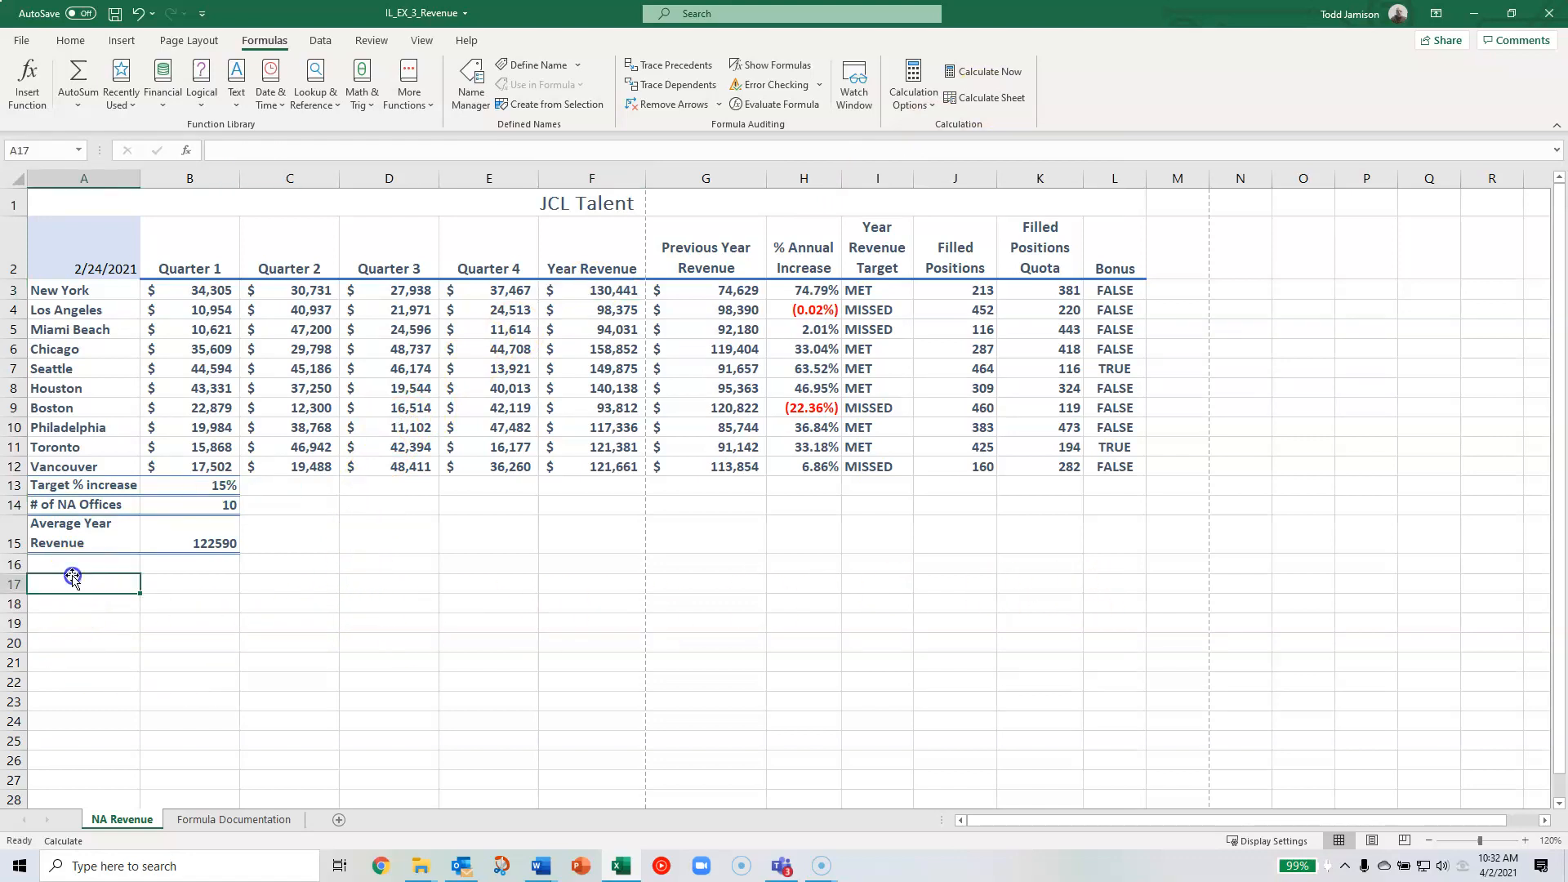
click(613, 294)
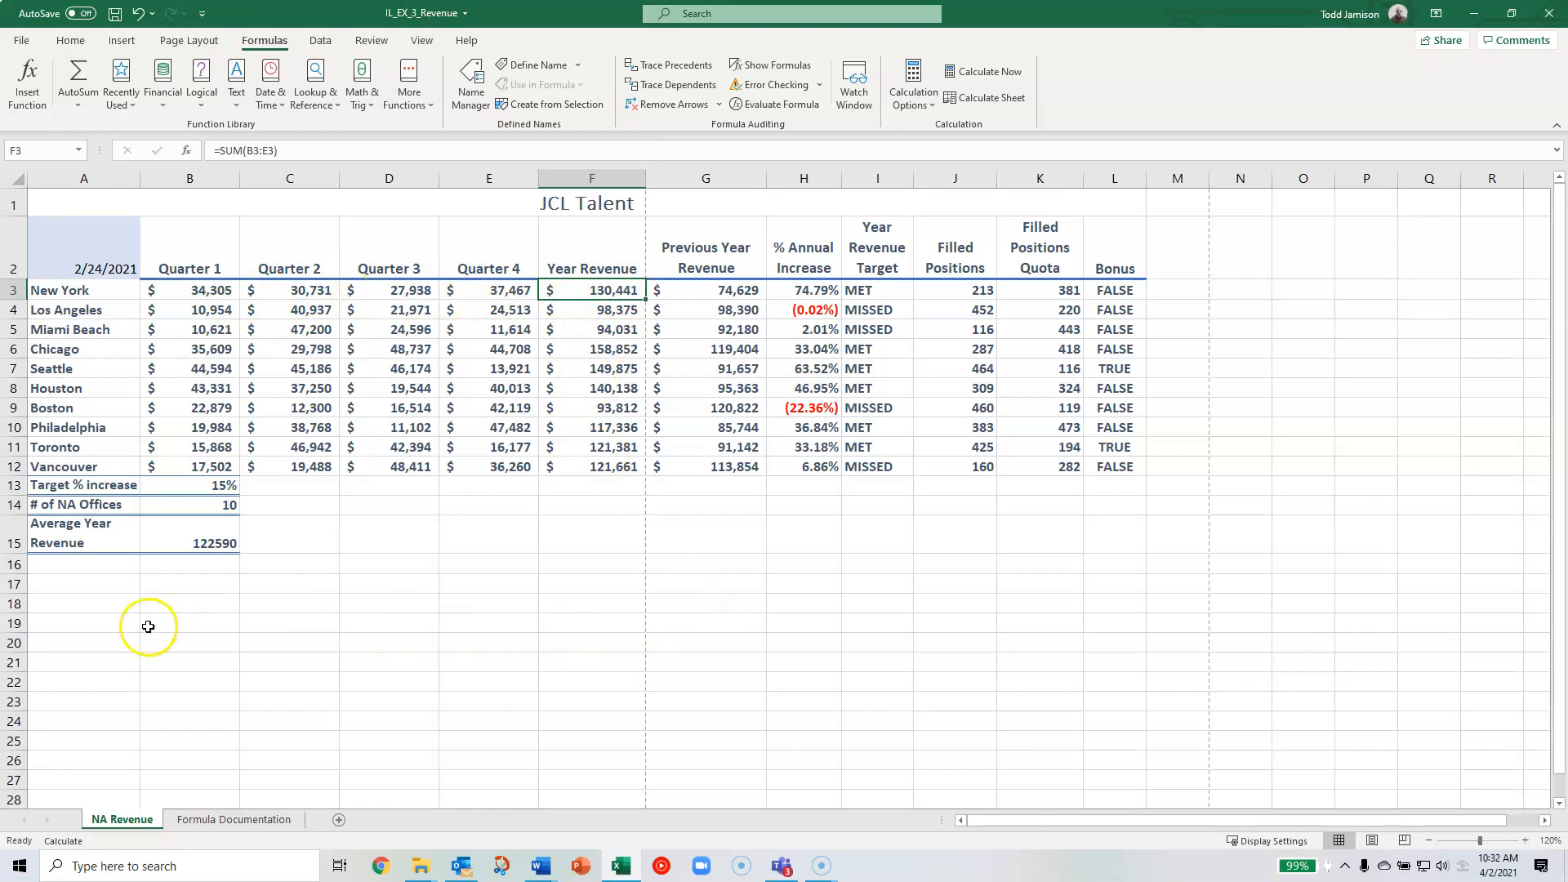
click(107, 579)
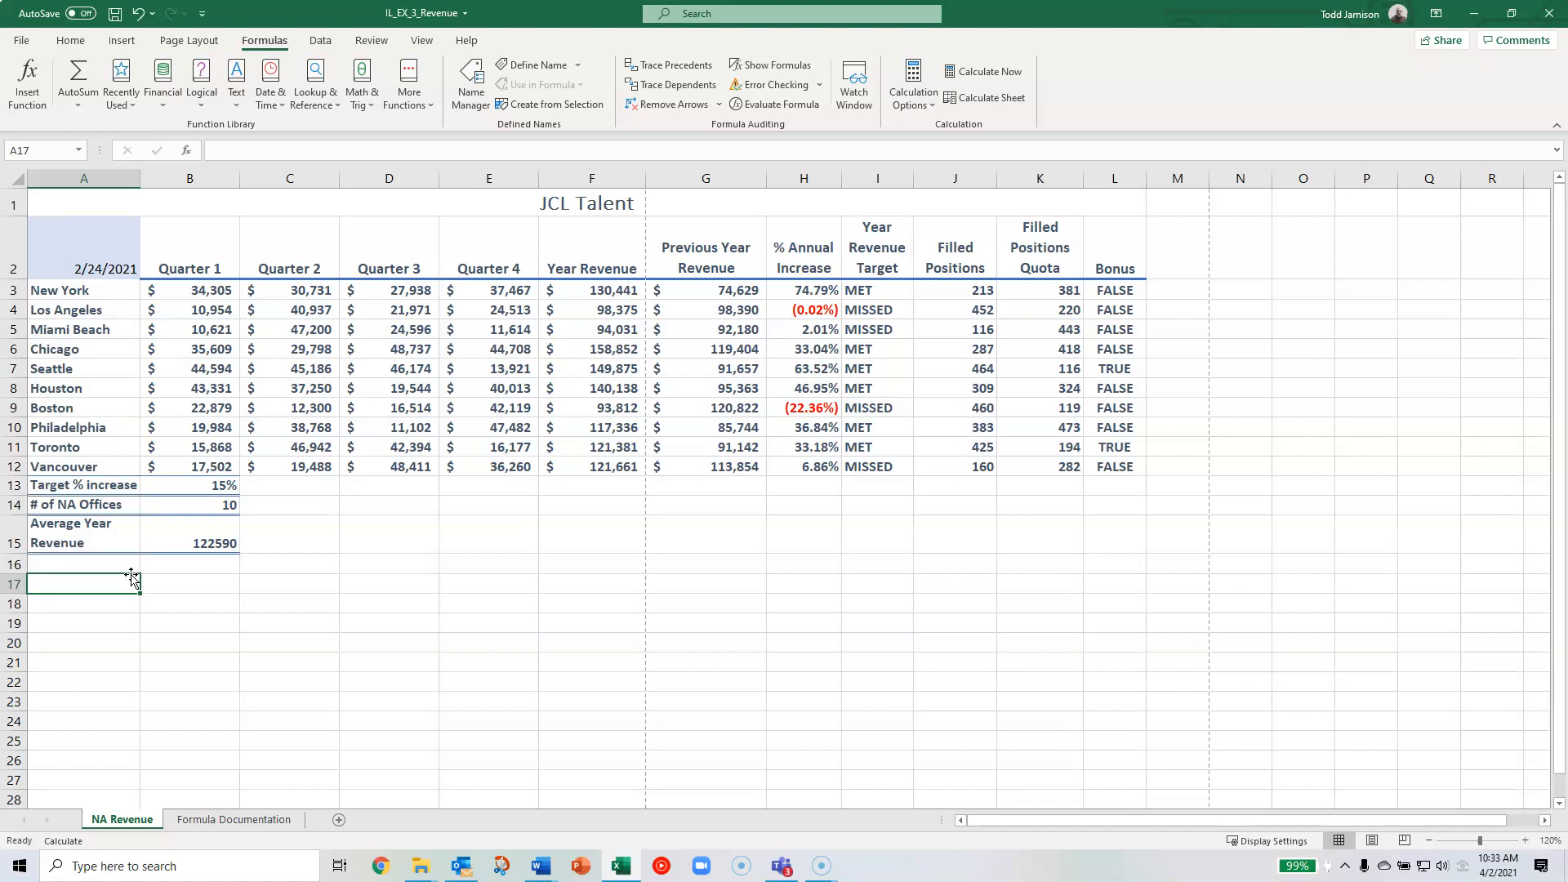
key(ctrl+s)
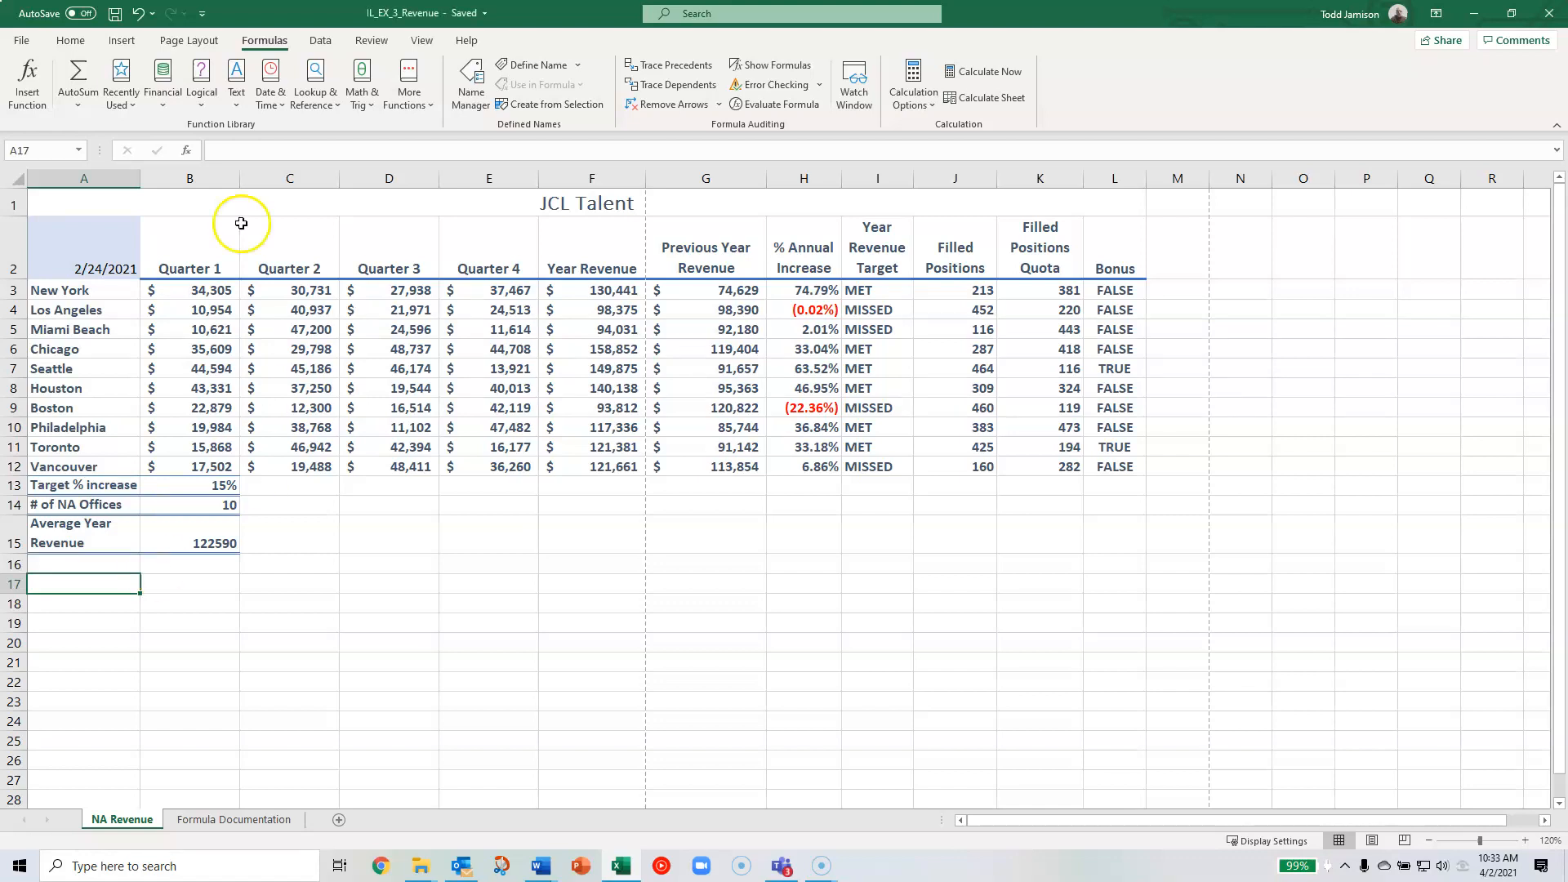
- Set the workbook calculation option to Automatic in the formula options and select the JCL Talent title in A1
click(21, 40)
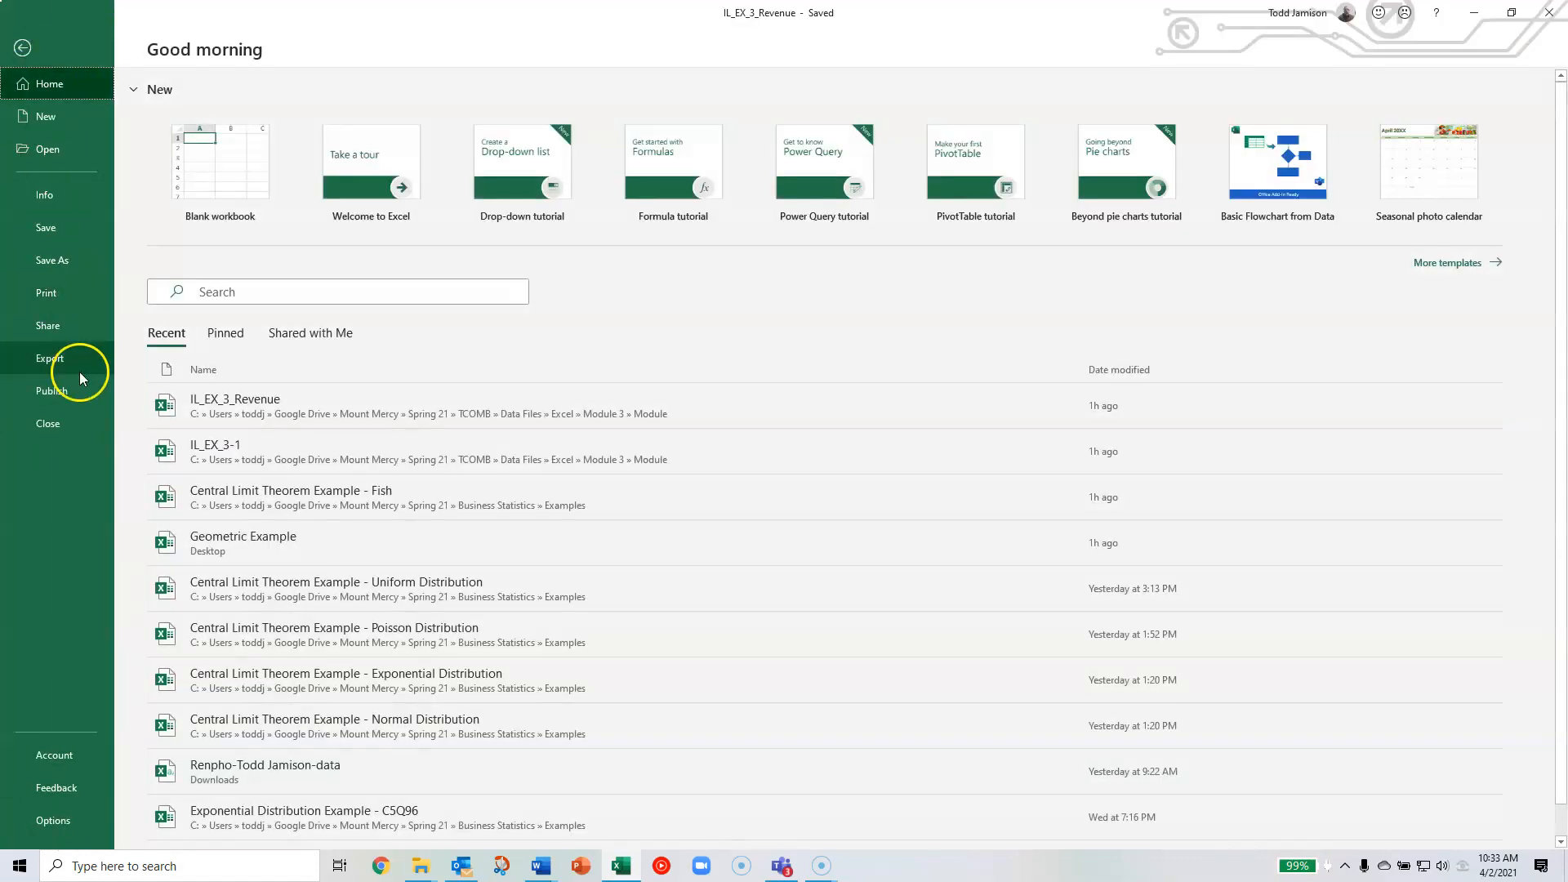
click(75, 823)
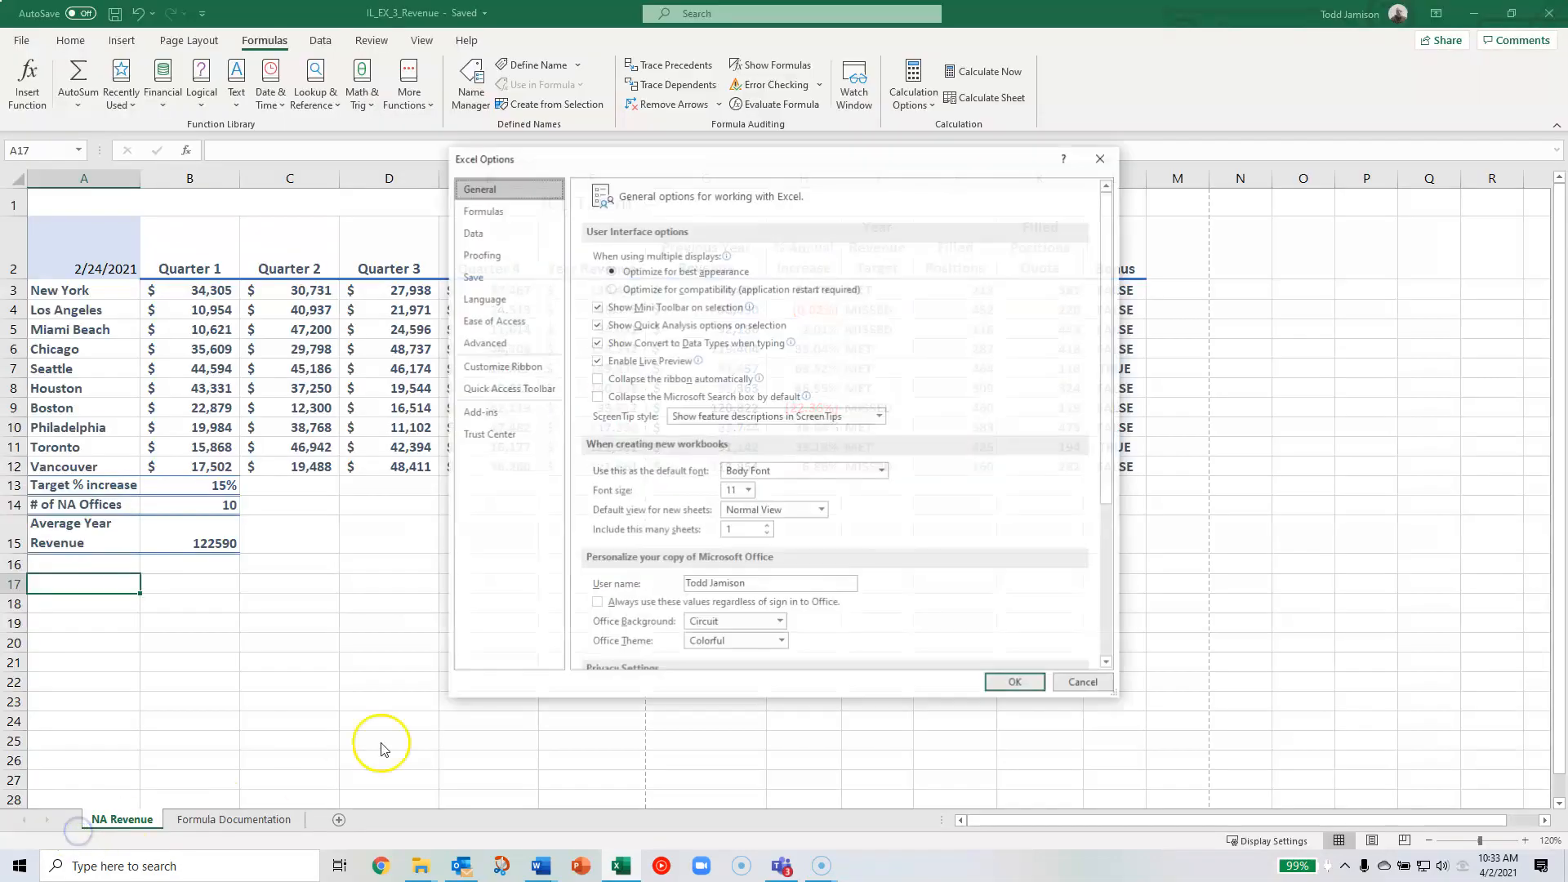
click(528, 216)
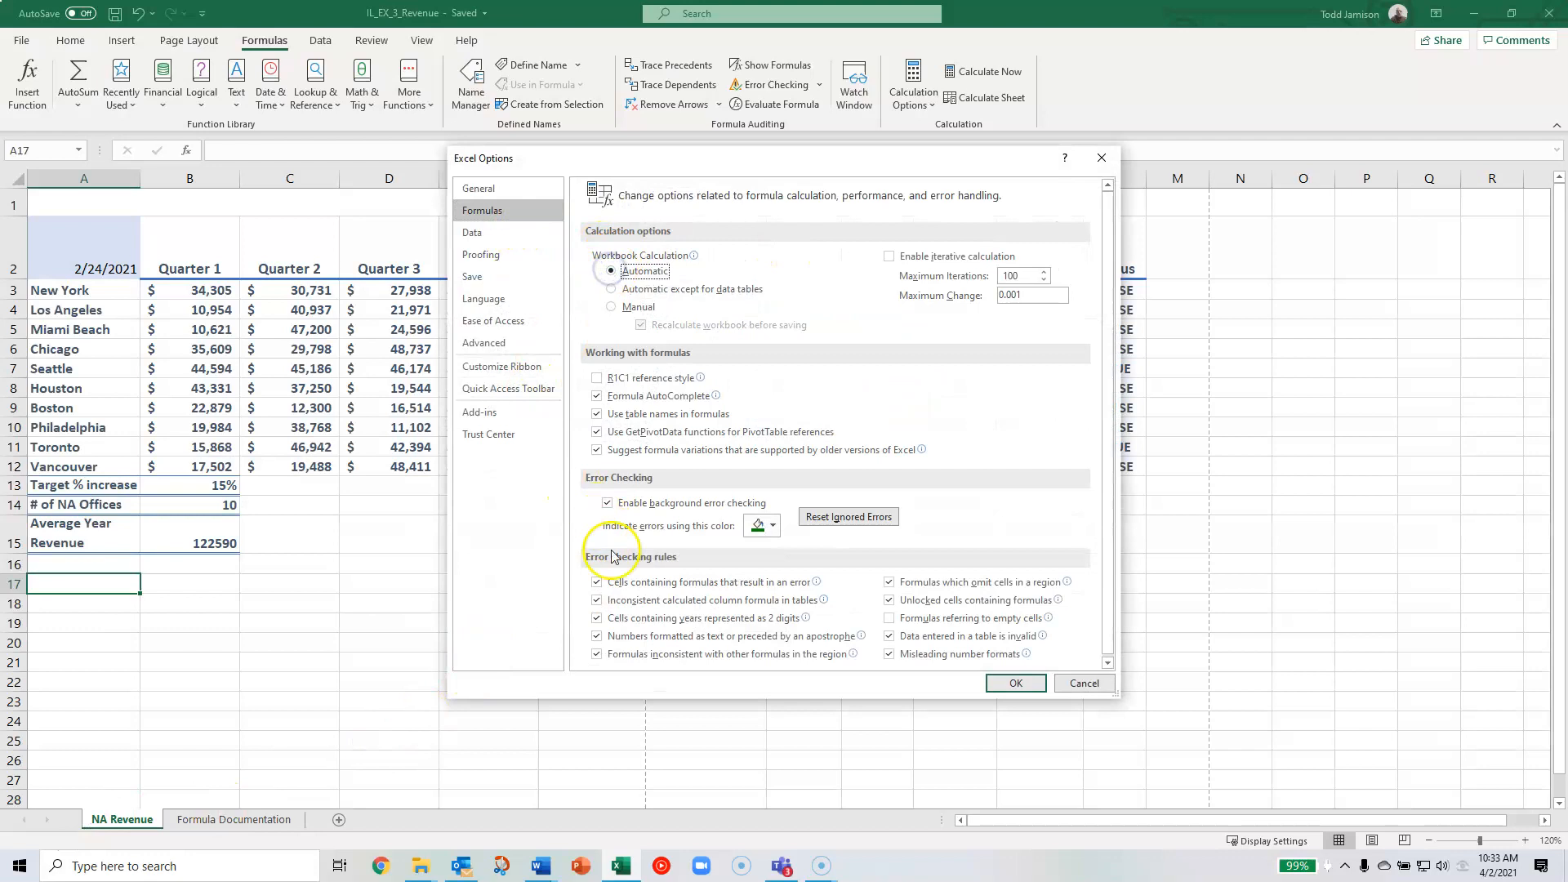
click(1017, 686)
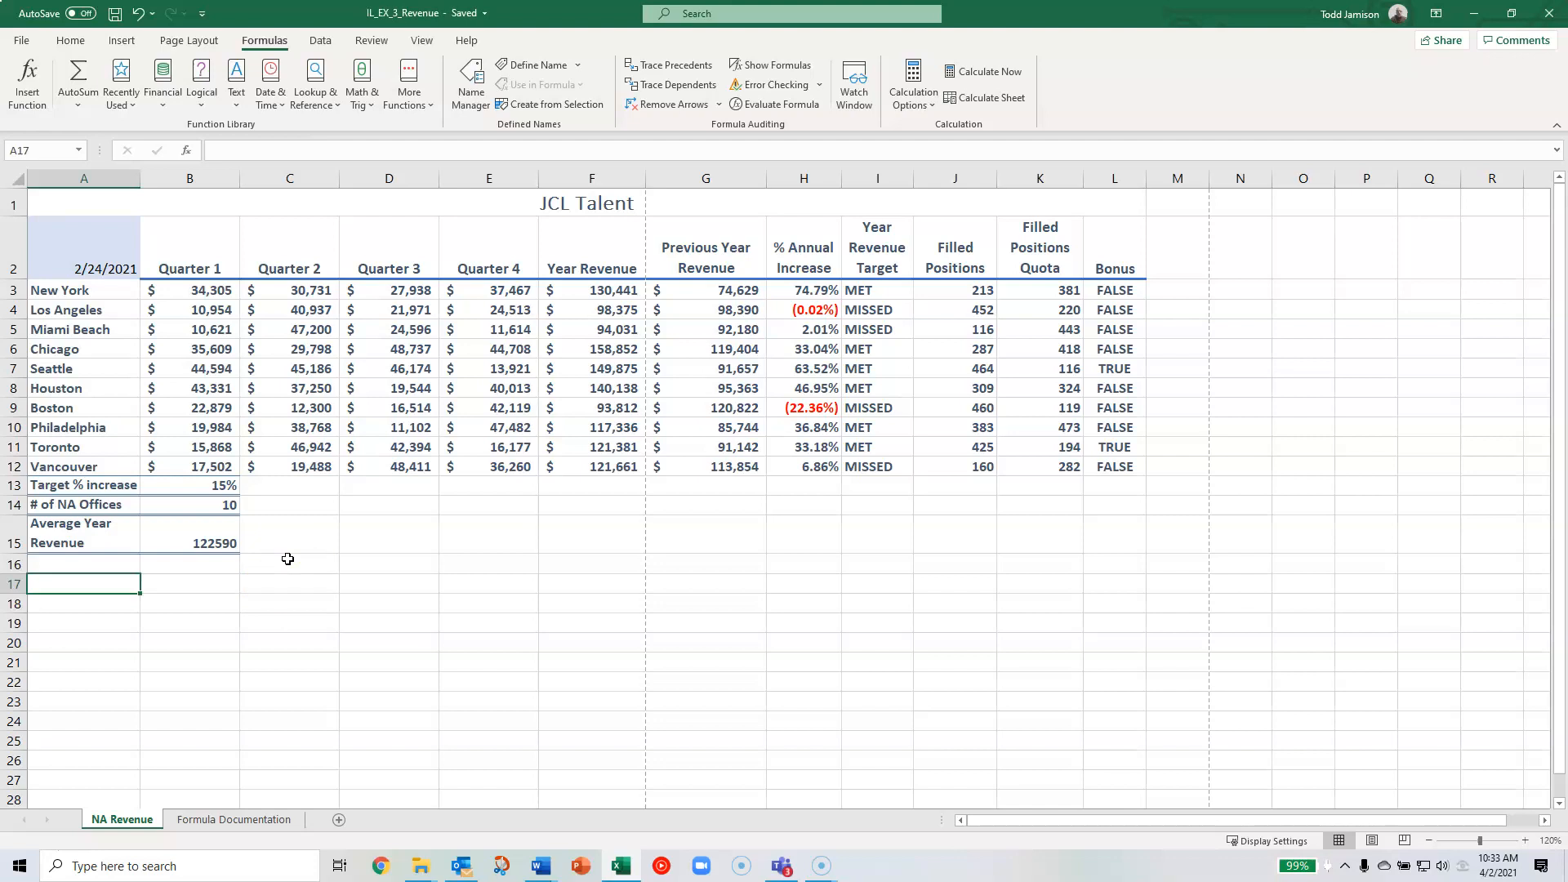
click(78, 207)
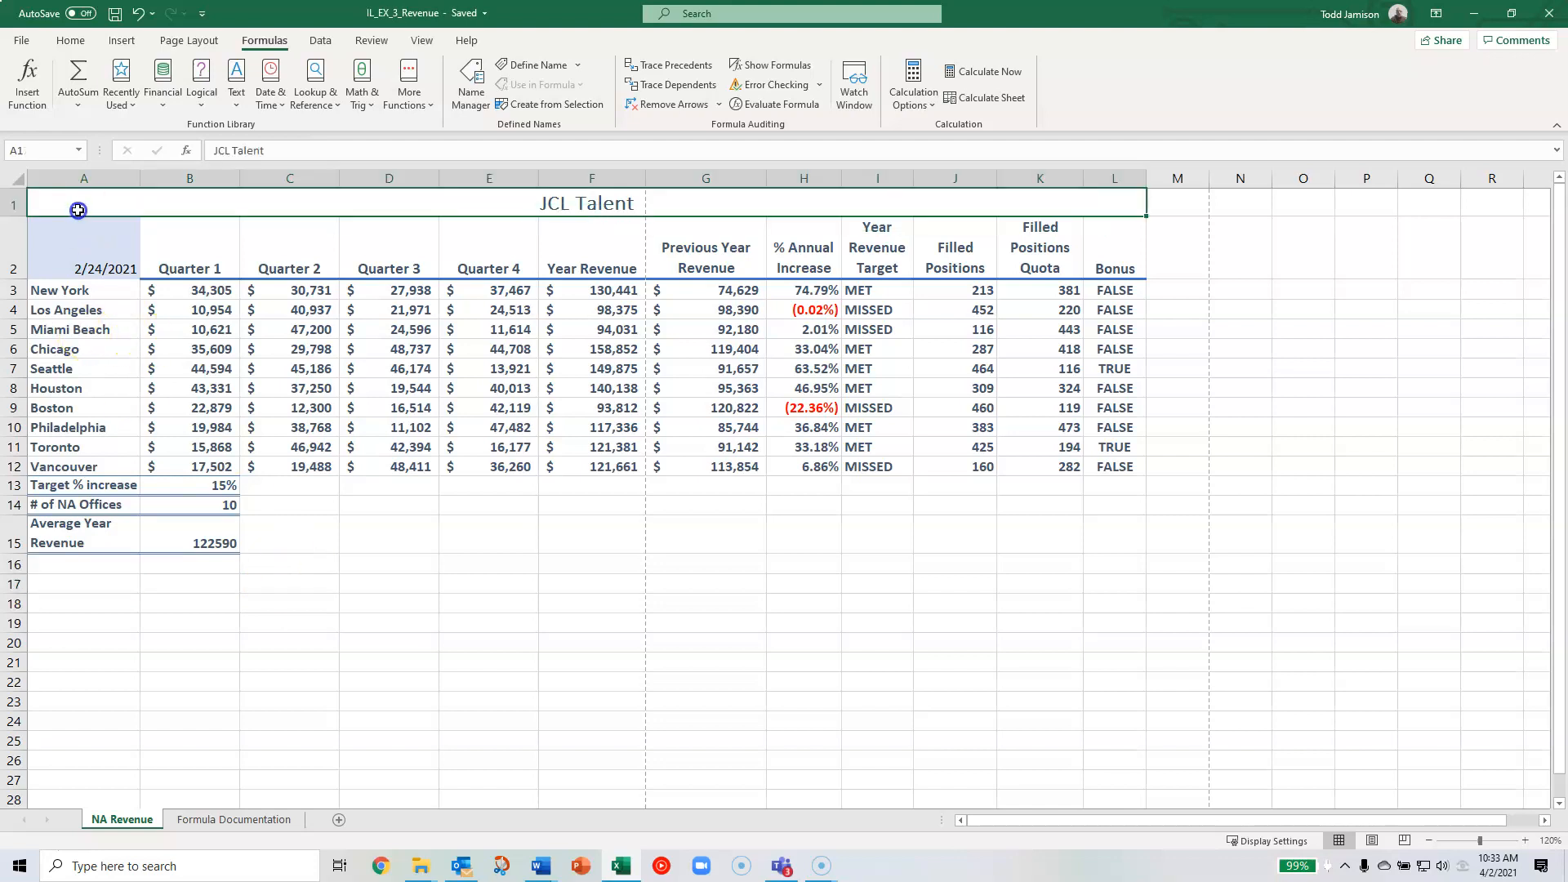